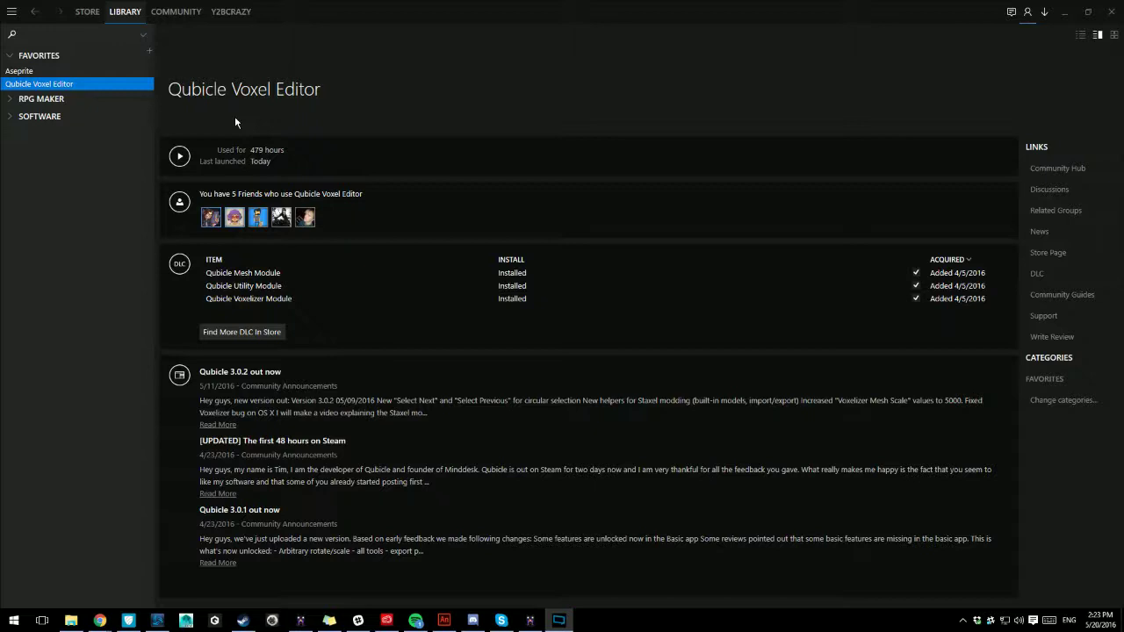
- Launch Qubicle Voxel Editor from its page in the Steam library
click(253, 150)
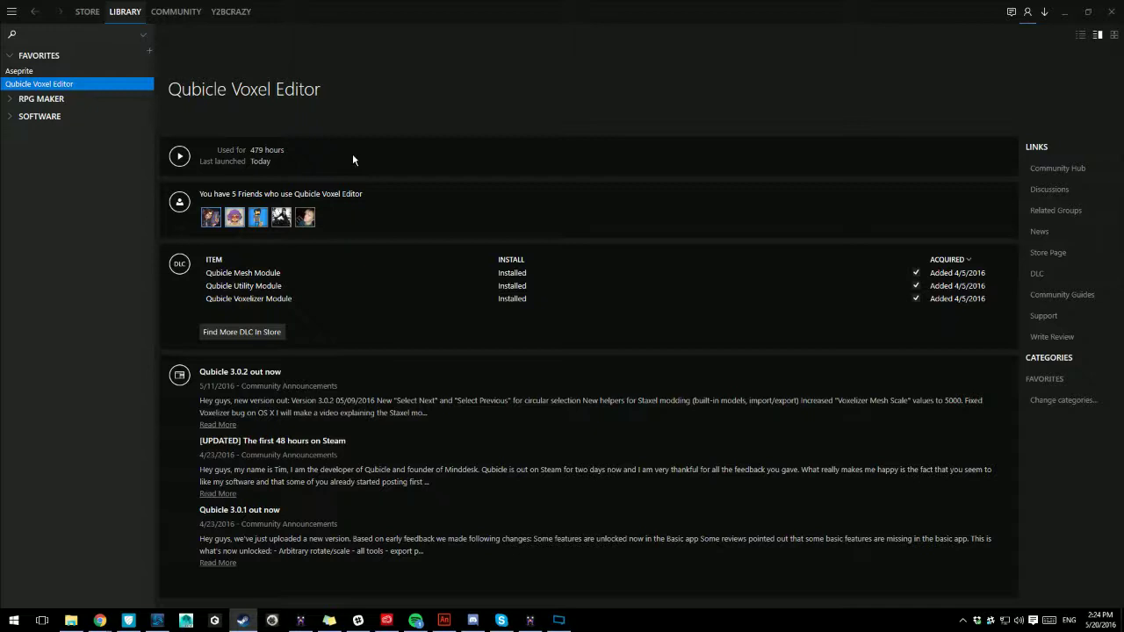
click(179, 156)
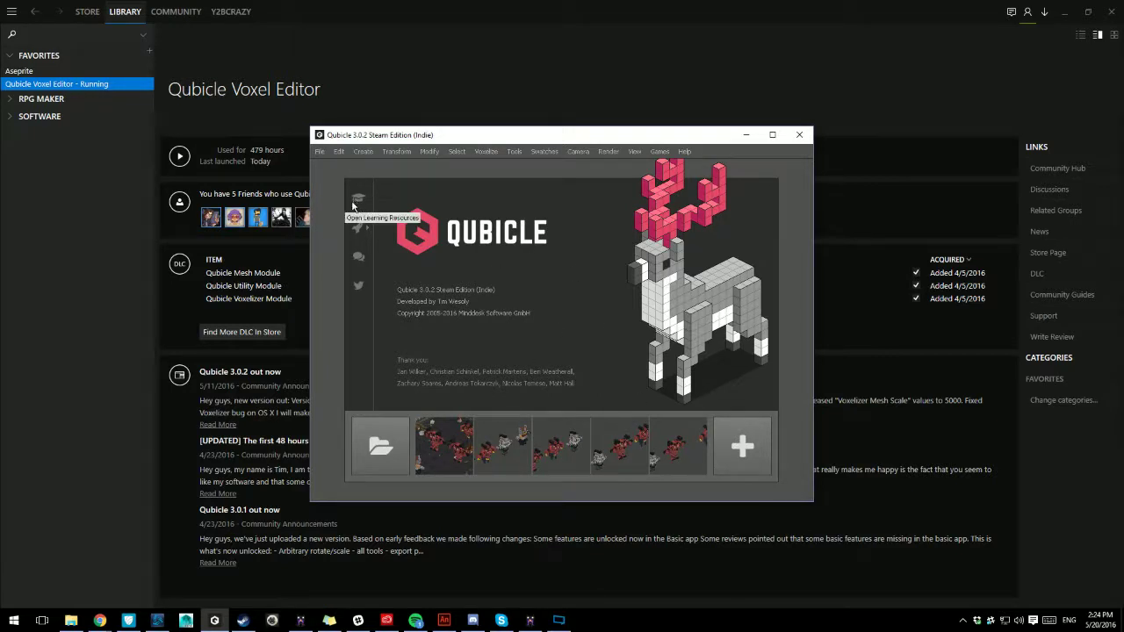
- Open Qubicle's learning resources web page, look over the recently added articles and close the browser
click(357, 202)
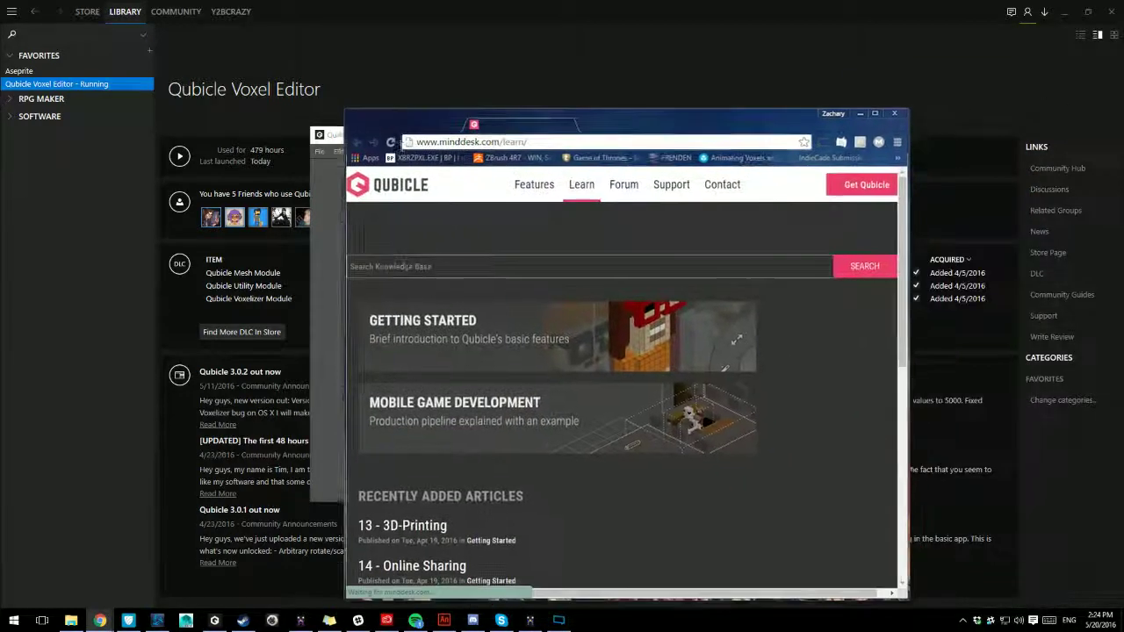
scroll(506, 325, down, 3)
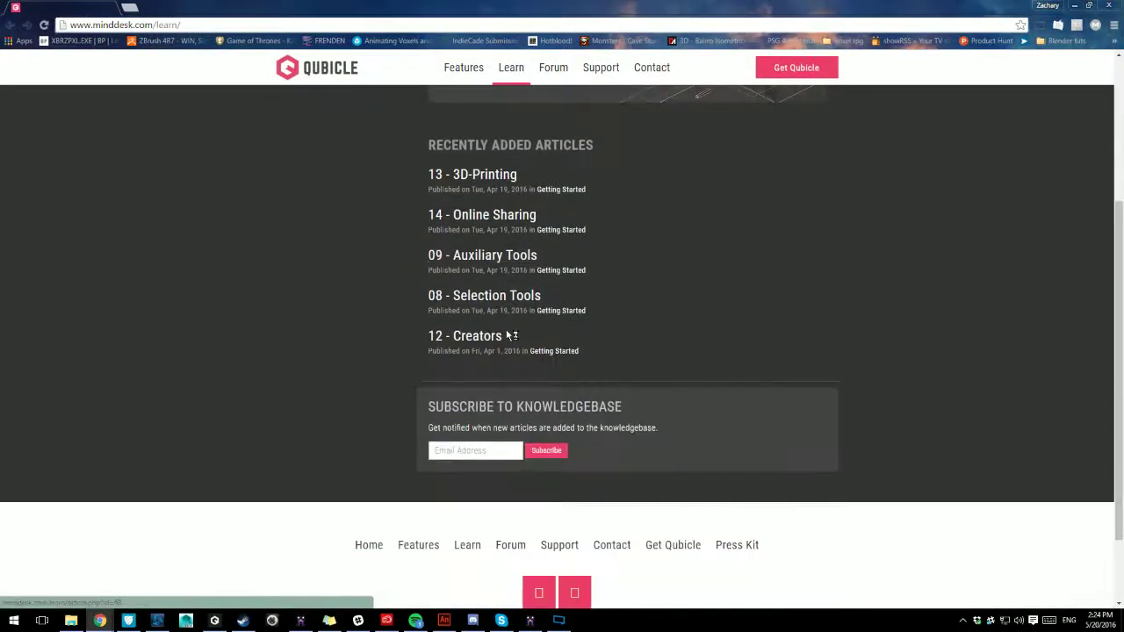
scroll(507, 347, up, 2)
scroll(510, 355, up, 1)
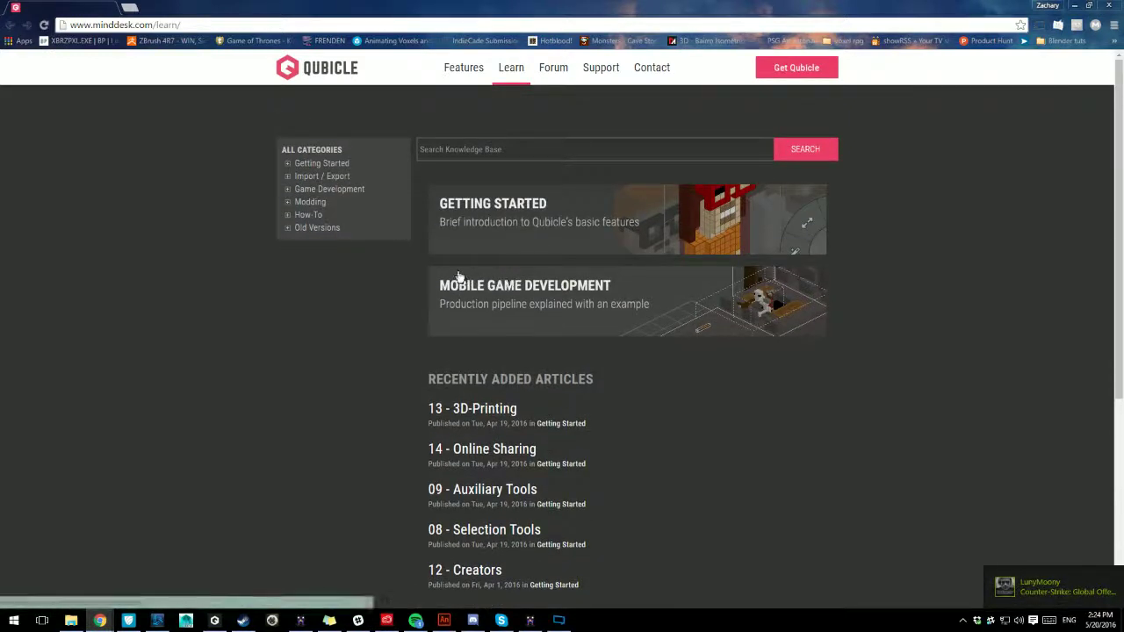
scroll(535, 341, down, 2)
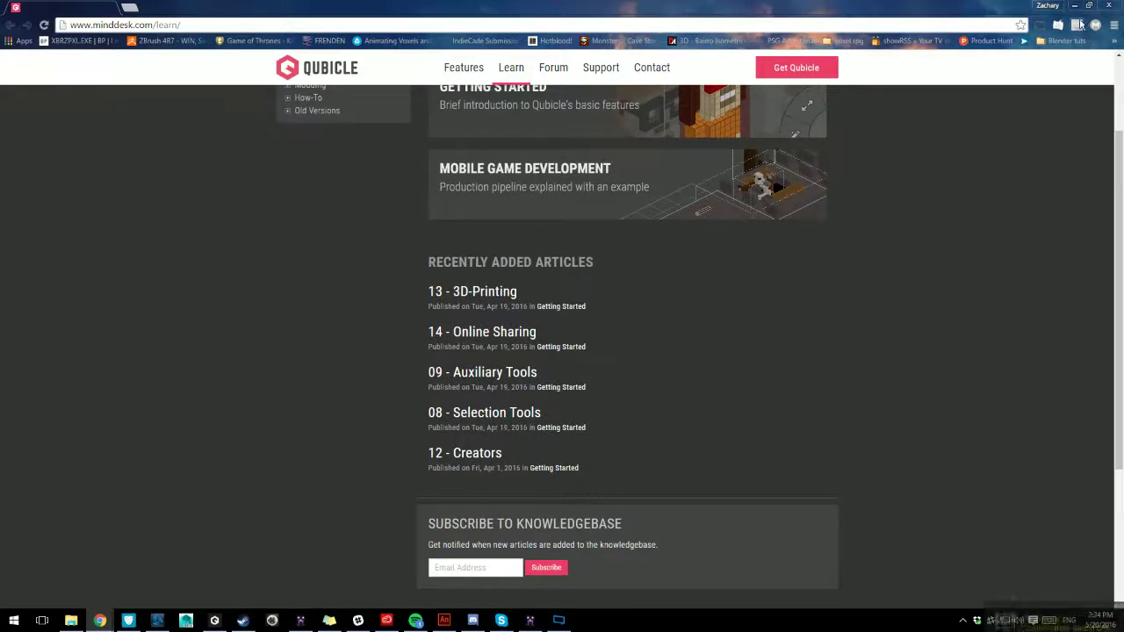
click(1109, 5)
- Open the Deer sample model from the start screen, maximize the window and view the deer up close
mouse_move(362, 233)
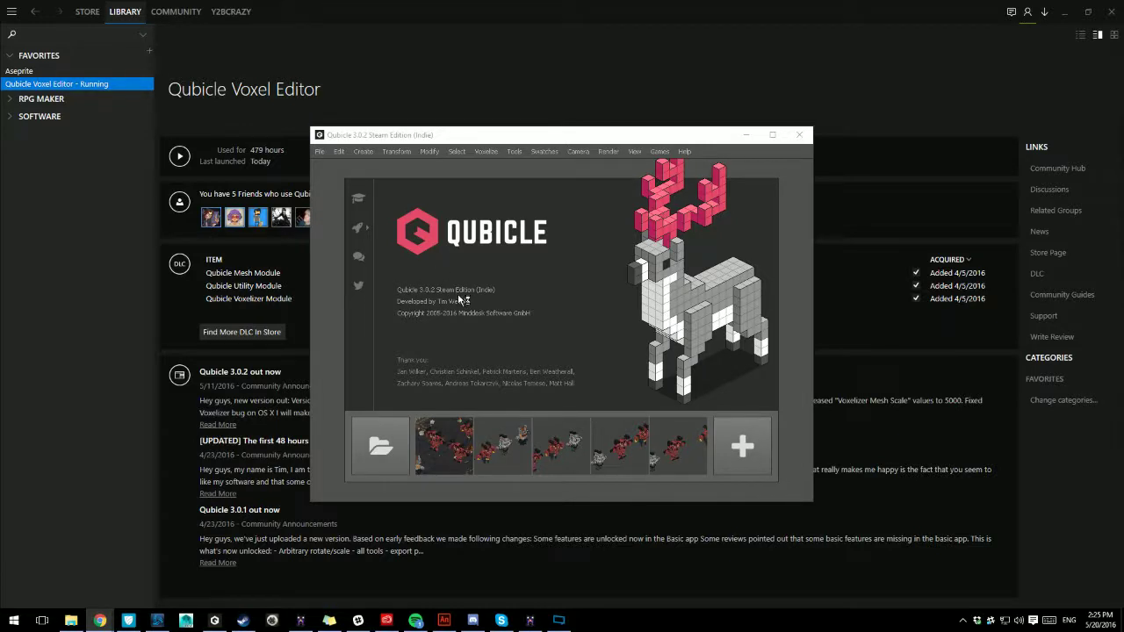
click(402, 211)
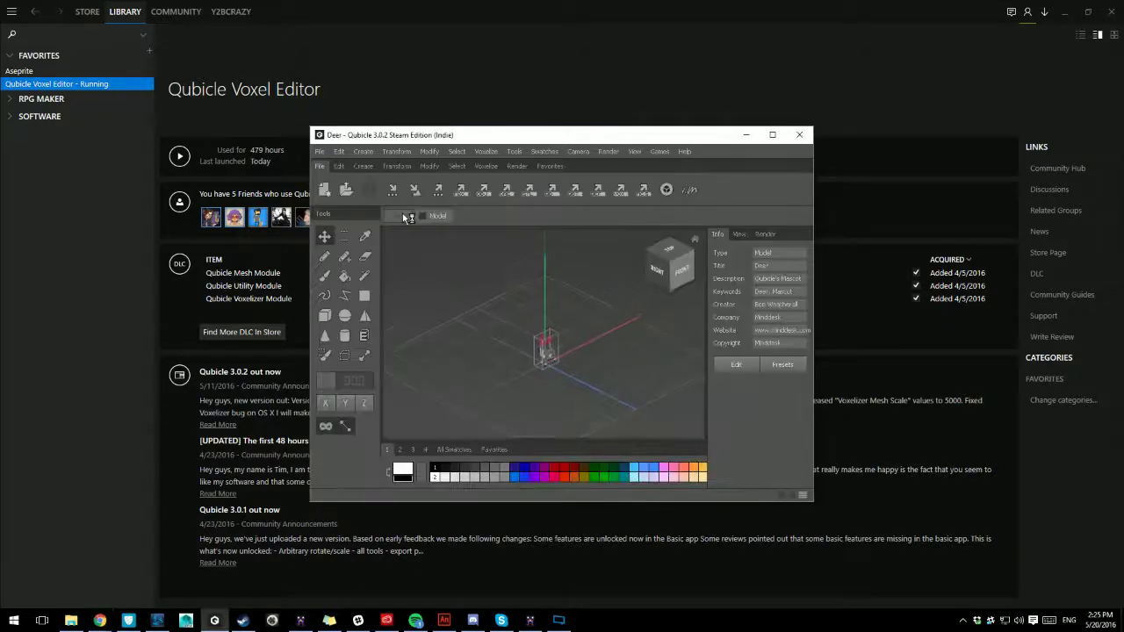
click(773, 135)
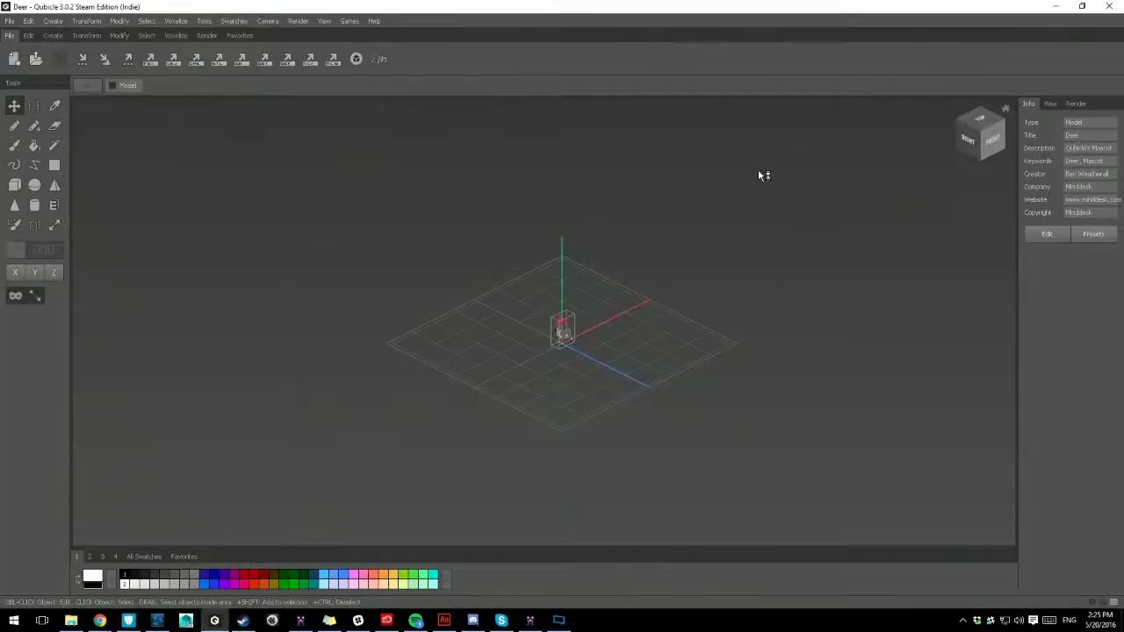
scroll(649, 353, up, 5)
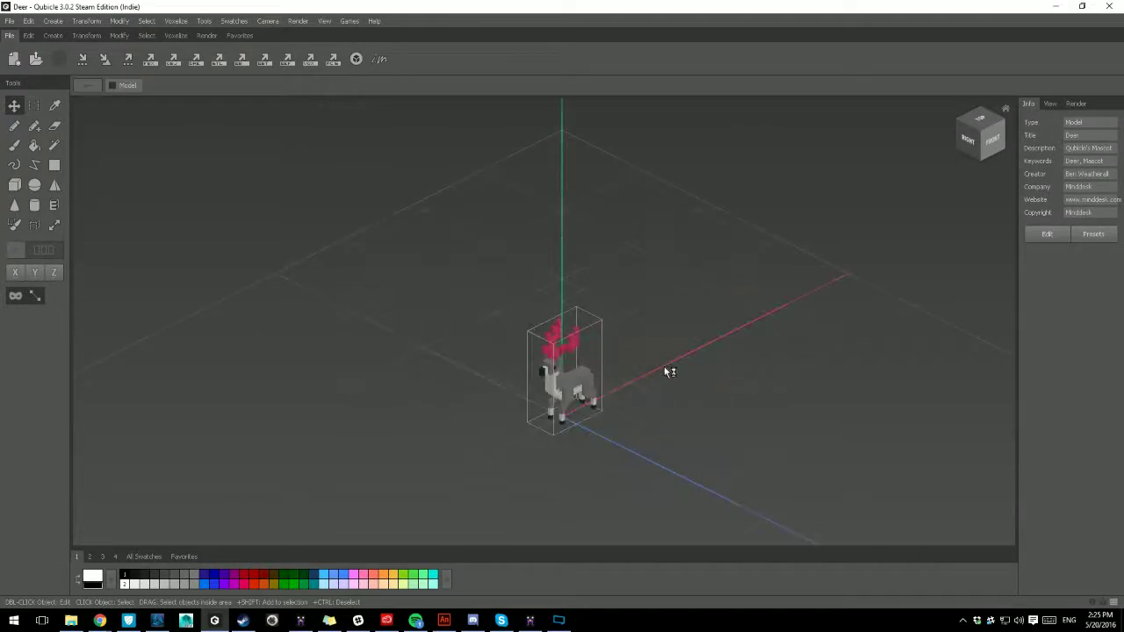
right_drag(664, 367, 606, 360)
scroll(678, 373, up, 2)
right_drag(677, 373, 510, 311)
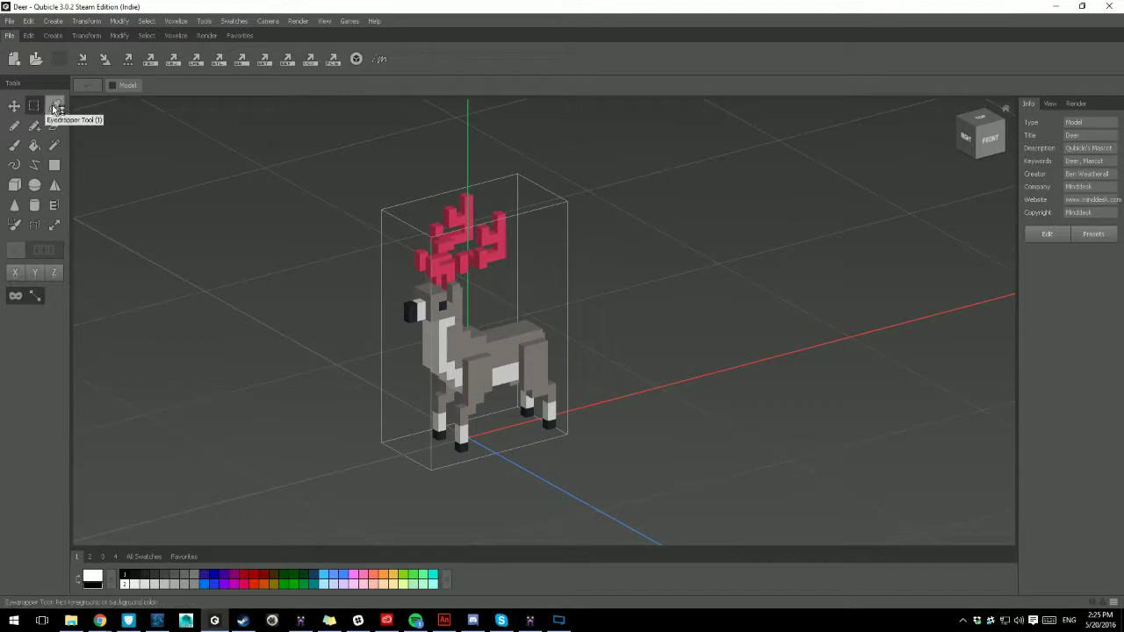
- Switch through the Eyedropper, Pencil and Attach Voxel tools
click(56, 106)
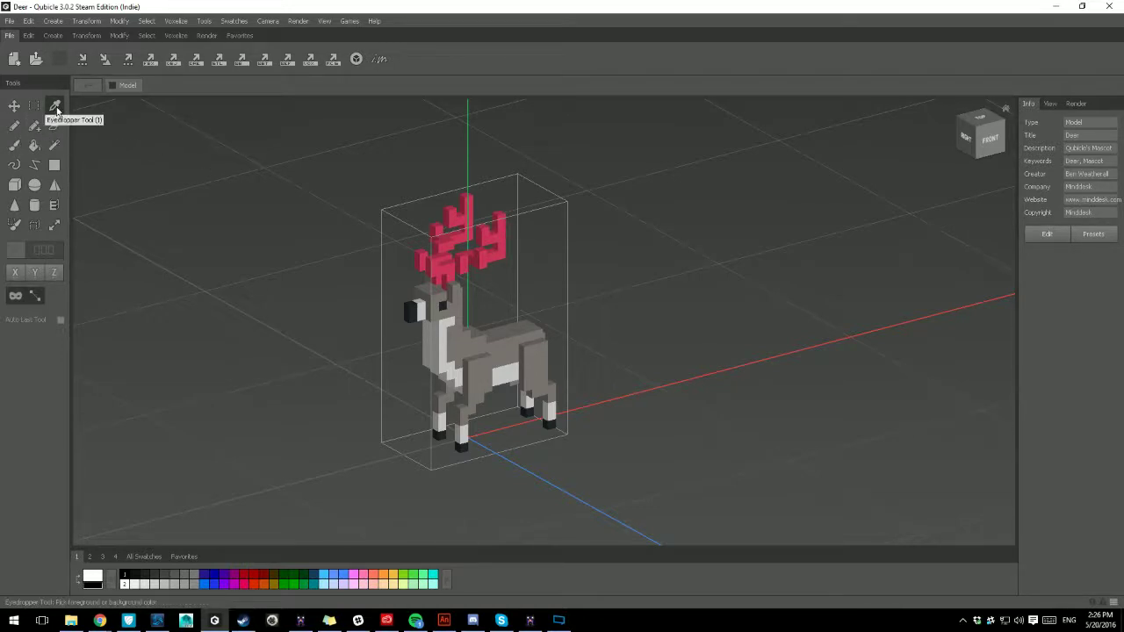
click(14, 127)
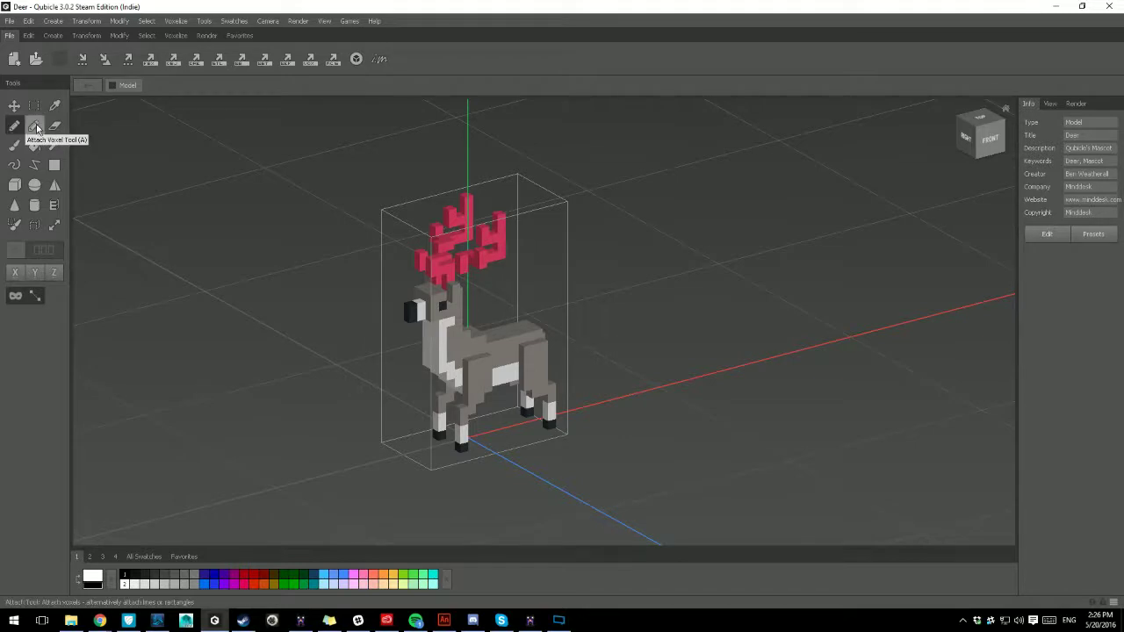
click(35, 128)
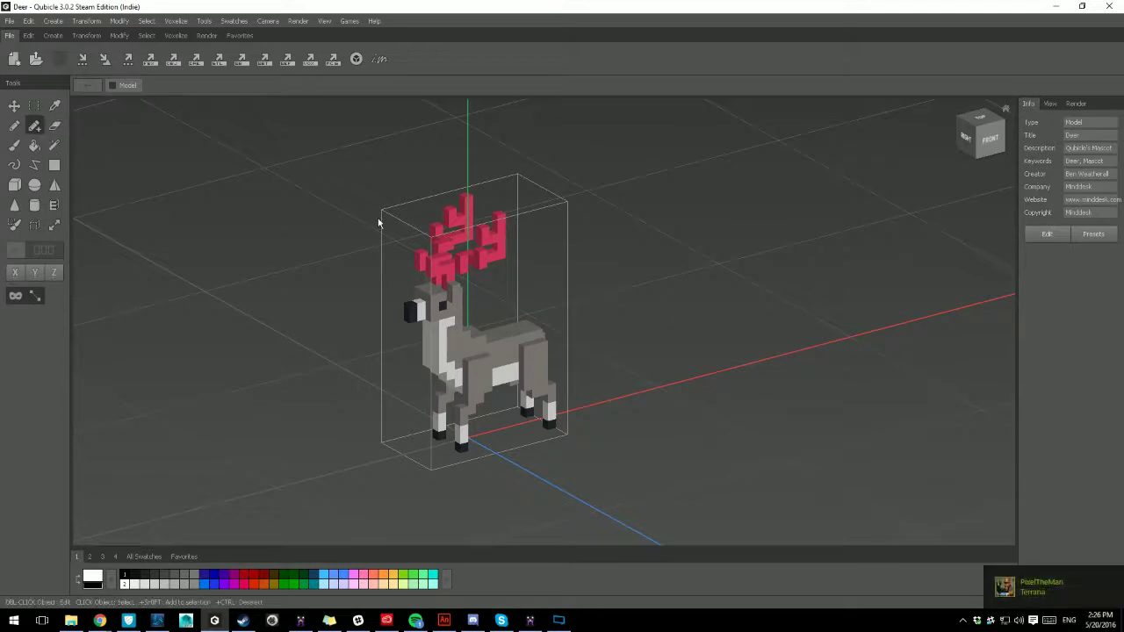
- Enter the deer's matrix to examine its voxels, and go back to the parent model
scroll(467, 257, down, 3)
scroll(467, 257, down, 3)
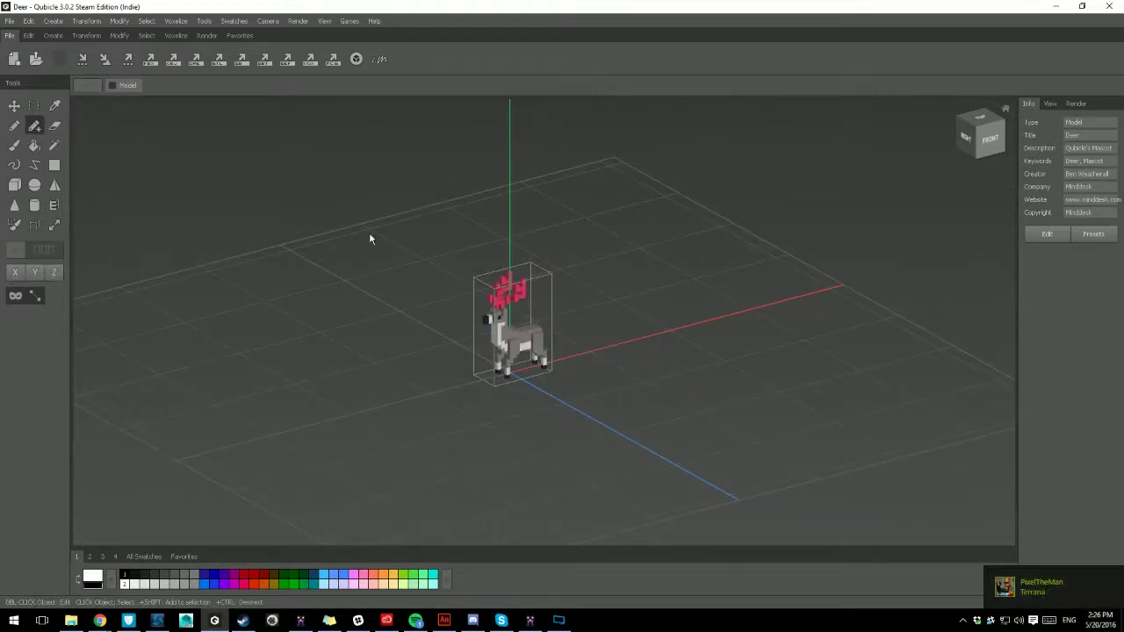
scroll(592, 427, down, 3)
right_drag(594, 429, 599, 411)
scroll(518, 356, up, 5)
click(512, 359)
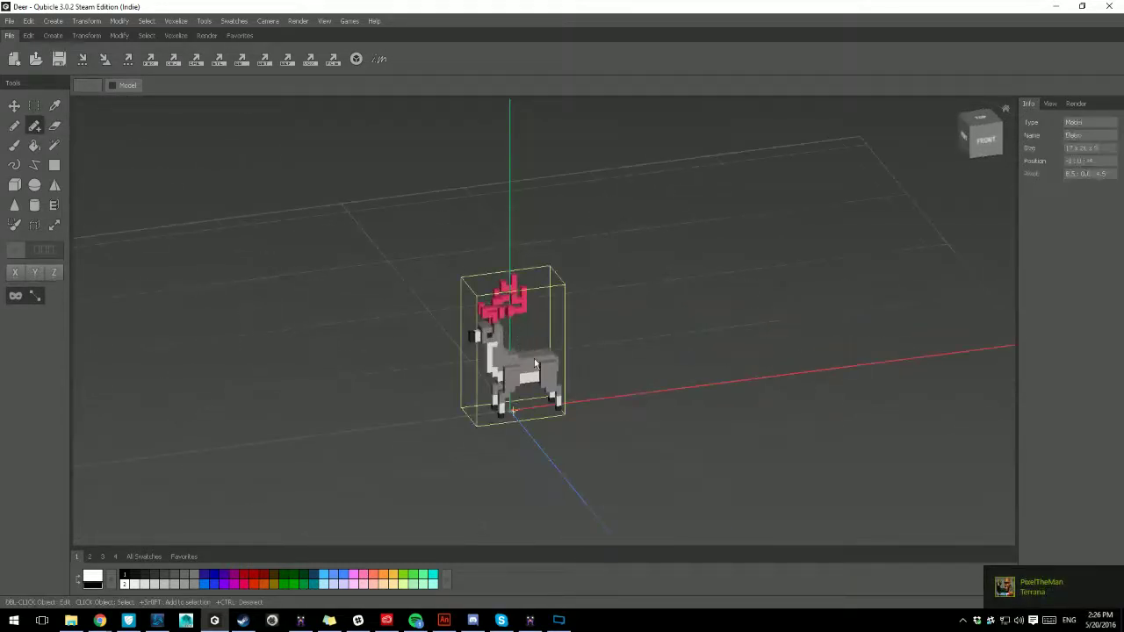
double_click(555, 365)
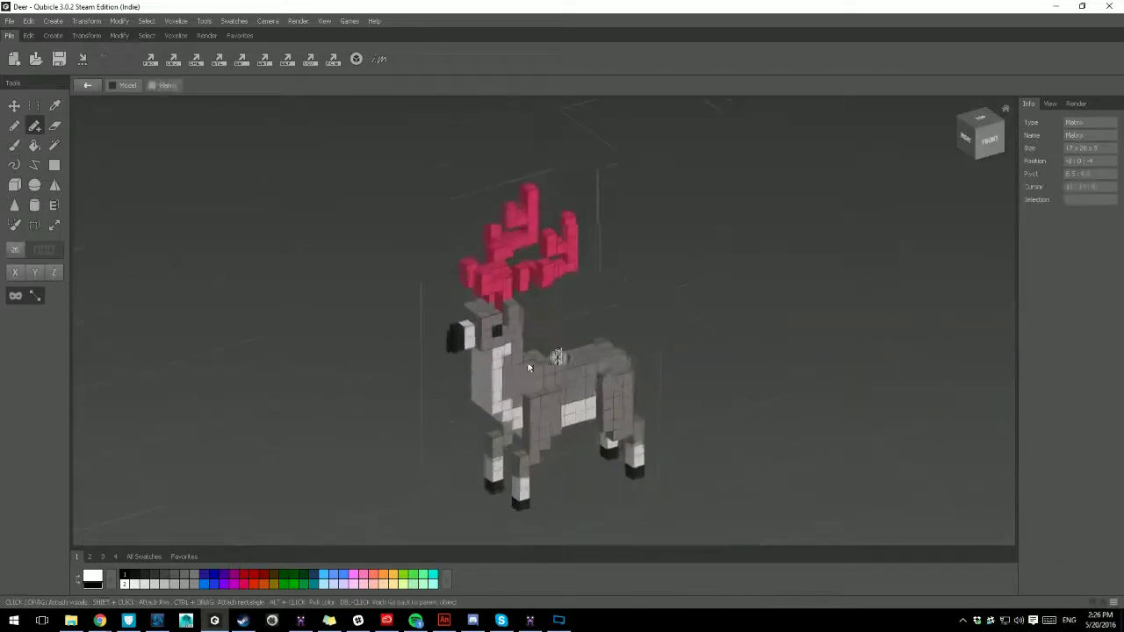
middle_drag(714, 353, 660, 339)
scroll(656, 341, up, 2)
right_drag(652, 343, 619, 337)
double_click(695, 325)
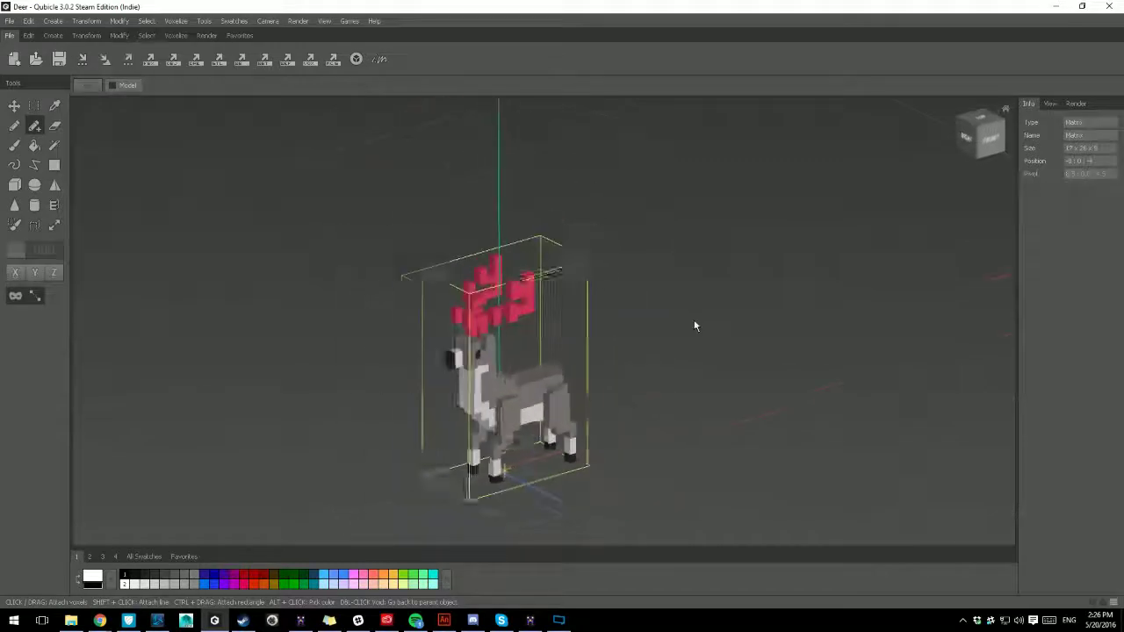
- Choose the Paint tool and open the deer's matrix for voxel editing
click(56, 130)
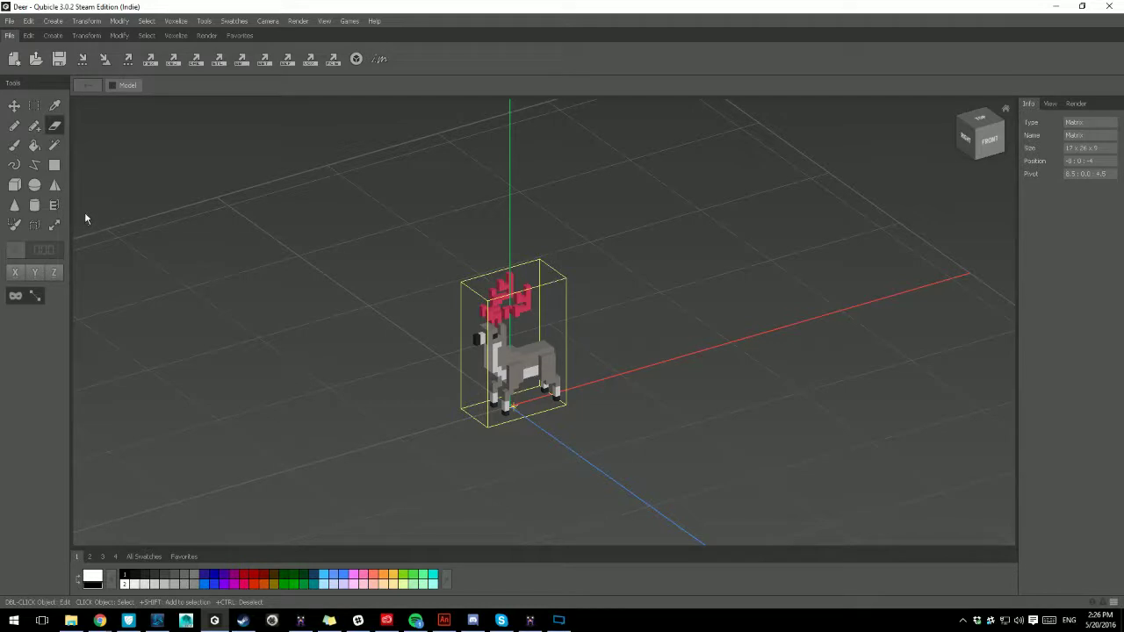
click(17, 148)
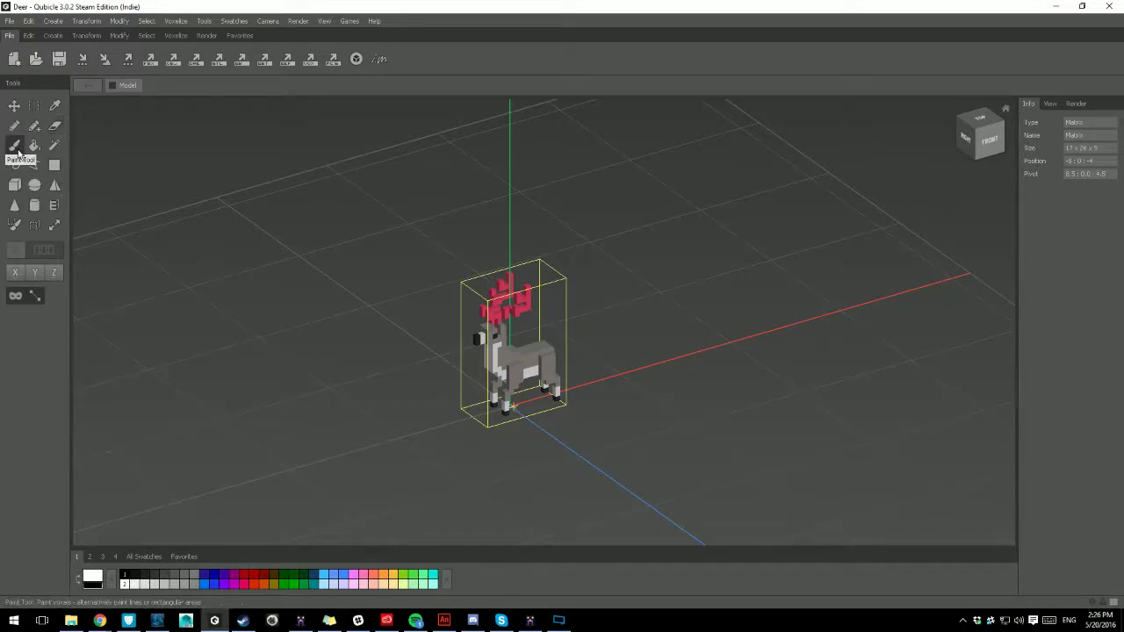
double_click(524, 360)
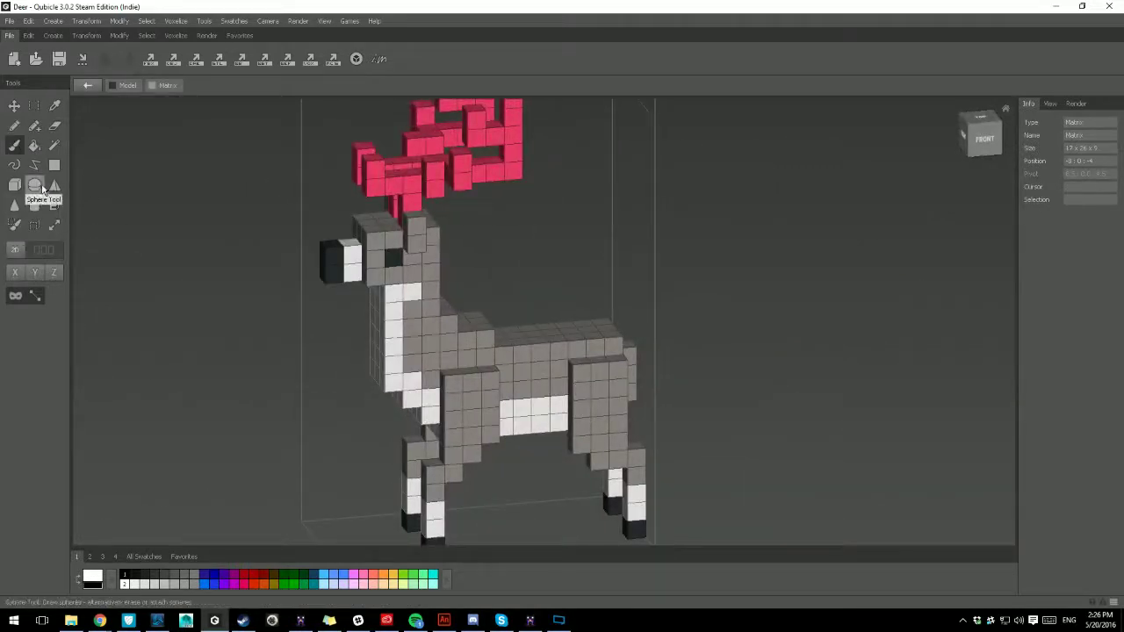
- Try painting a straight white line and a freehand white stroke along the deer's upper flank, undoing each one
mouse_move(502, 351)
mouse_down()
mouse_move(558, 355)
mouse_move(422, 395)
mouse_move(502, 399)
mouse_up()
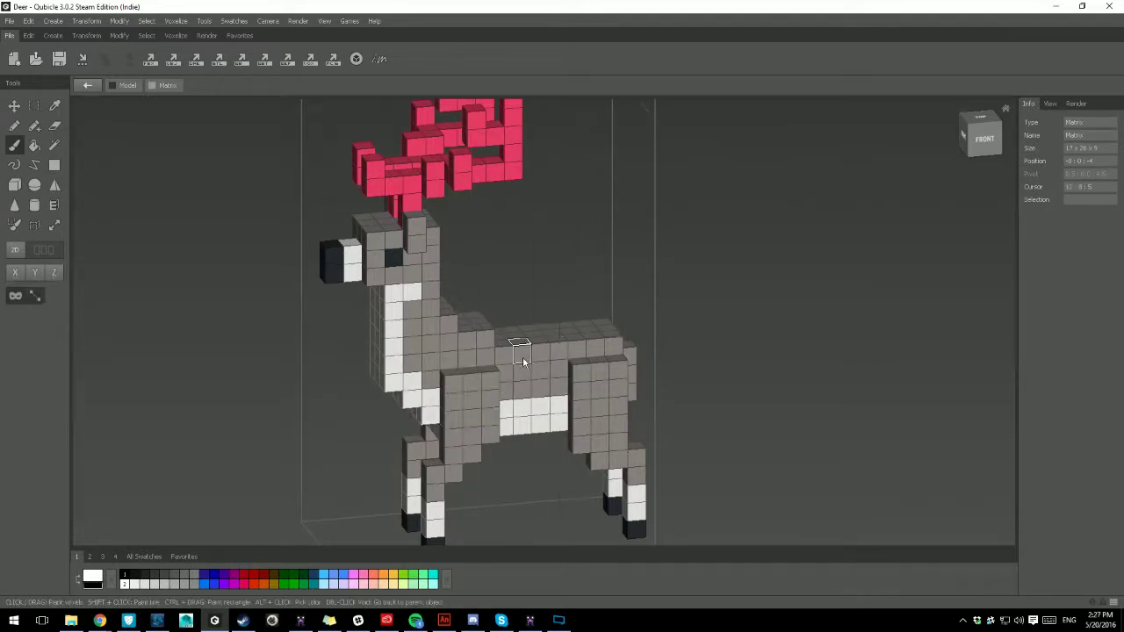
shift+click(562, 354)
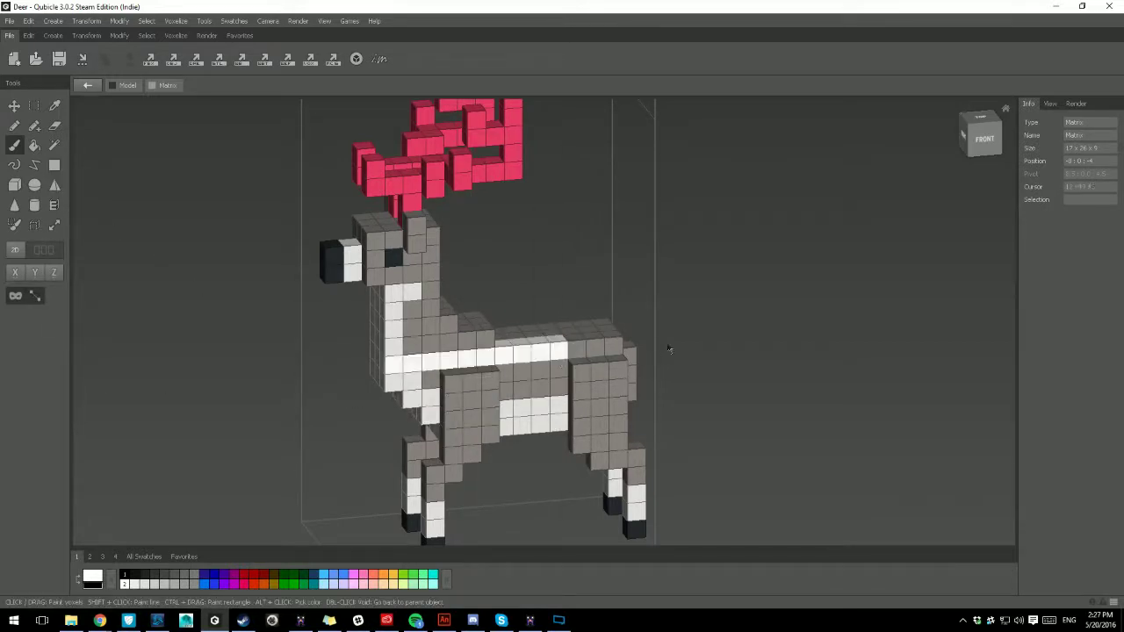
key(ctrl+z)
drag(456, 363, 580, 360)
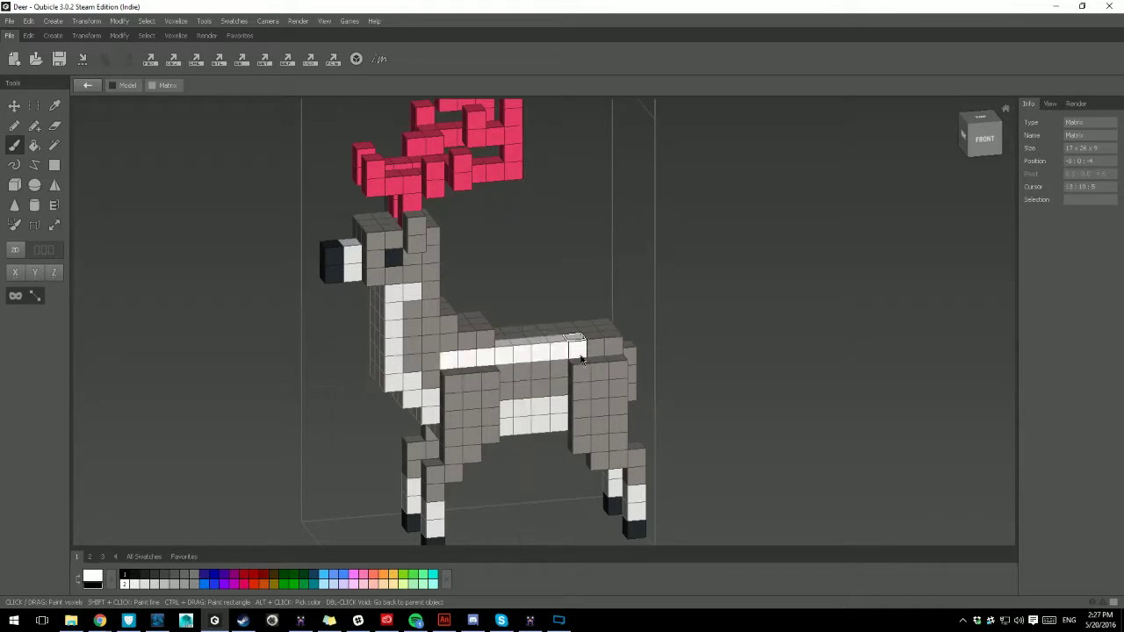
key(ctrl+z)
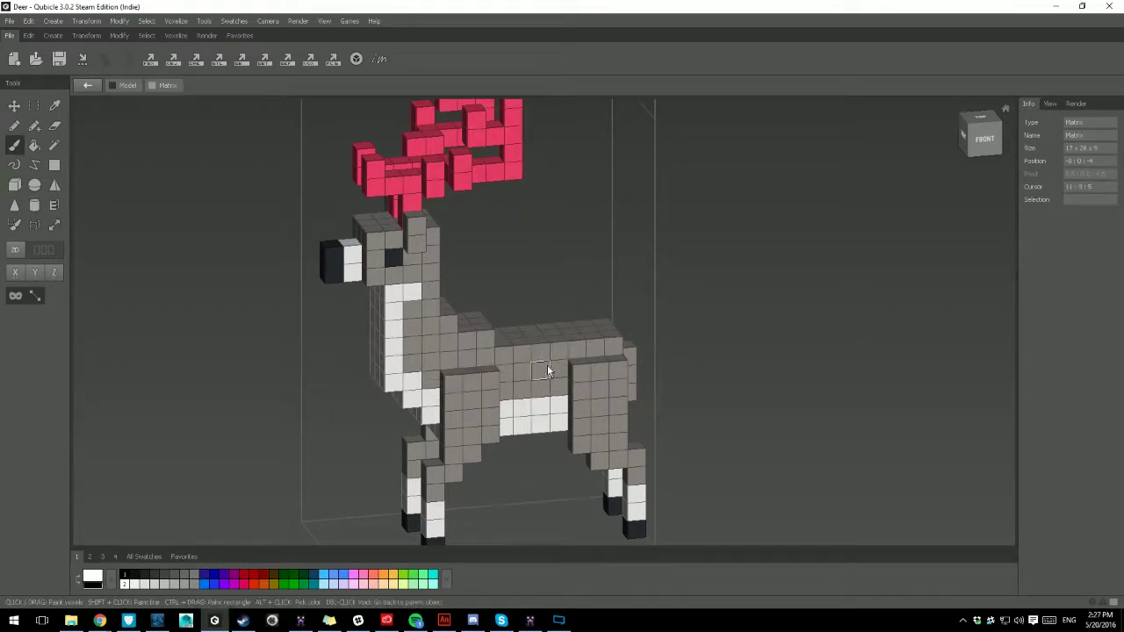
- Try filling a white rectangular area on the deer's shoulder and flank with the Paint and Pencil tools, and undo it
right_drag(492, 345, 500, 378)
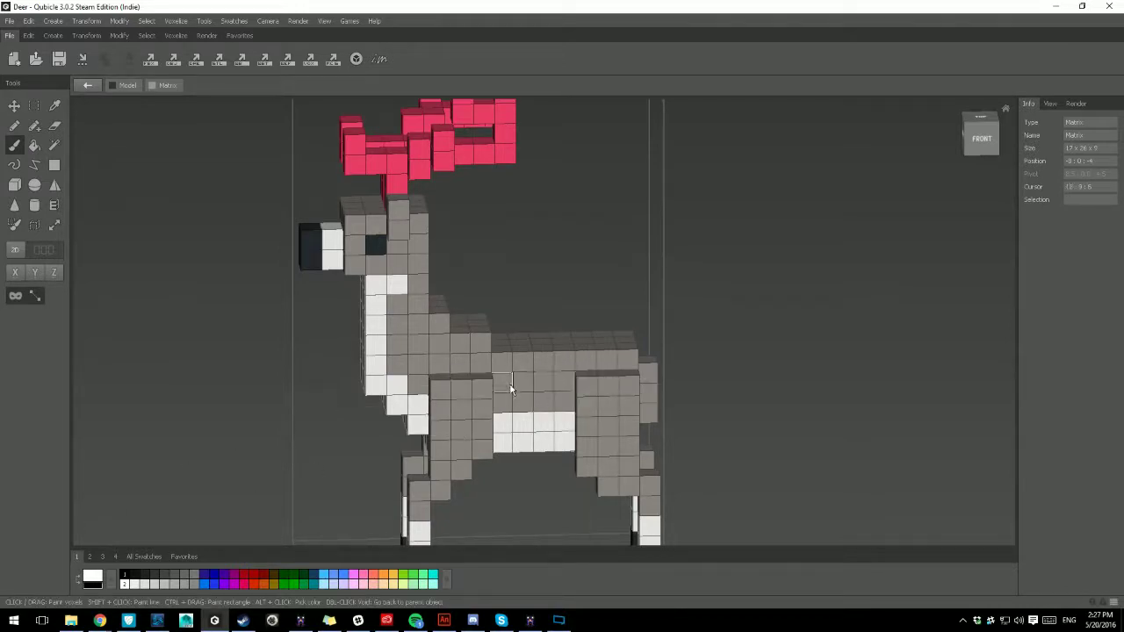
ctrl+drag(546, 386, 428, 342)
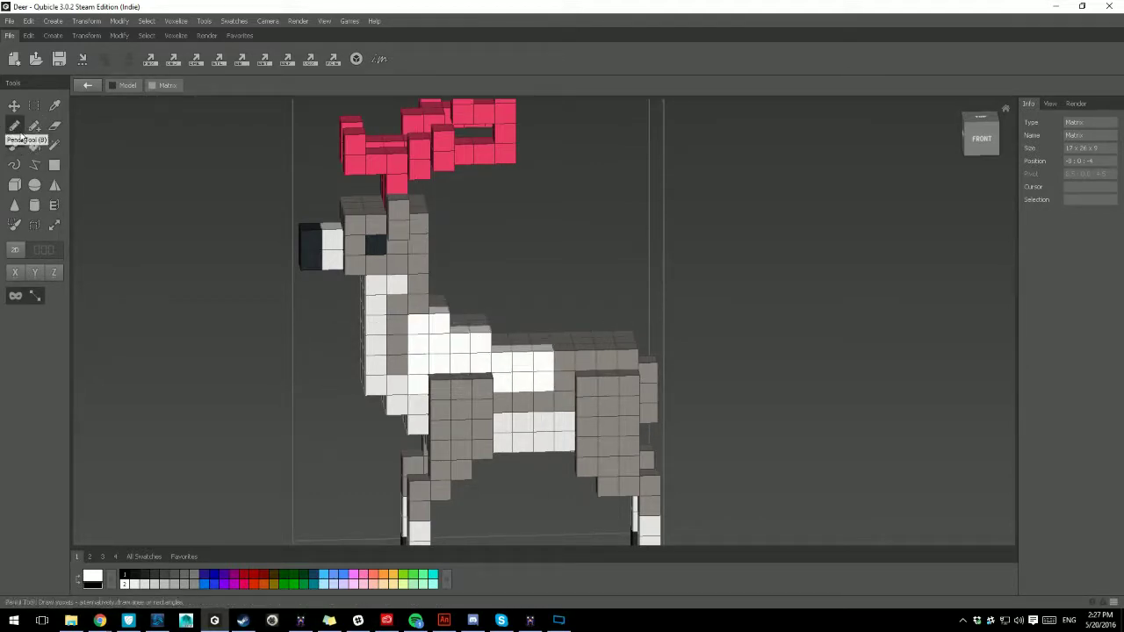
click(21, 133)
ctrl+drag(546, 387, 420, 330)
mouse_move(527, 325)
right_down()
mouse_move(445, 338)
mouse_move(542, 334)
right_up()
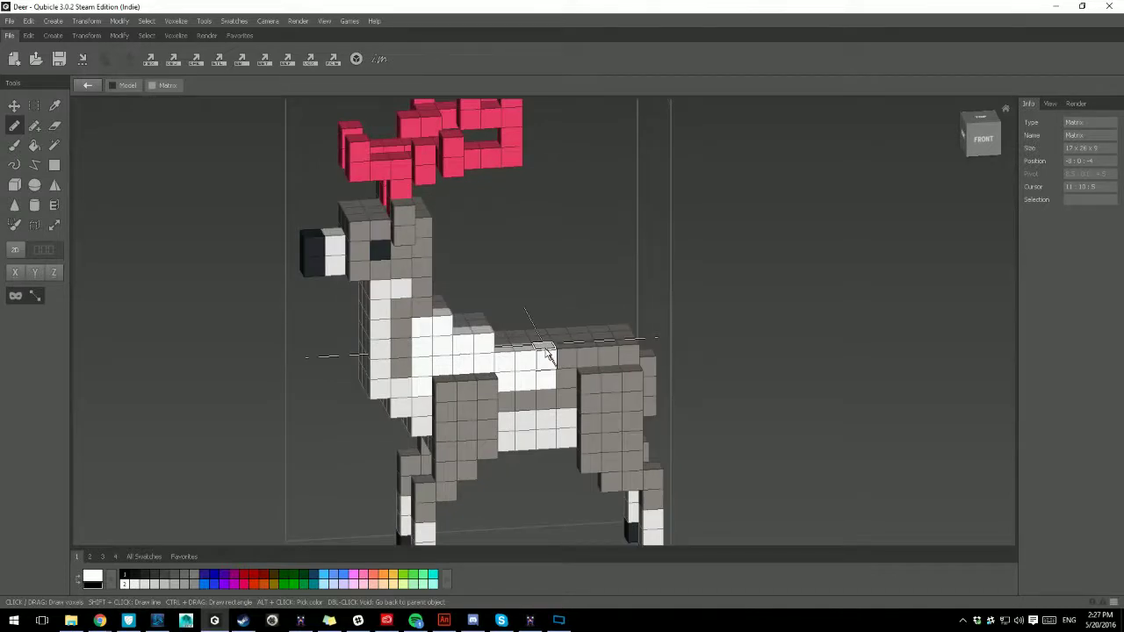
key(ctrl+z)
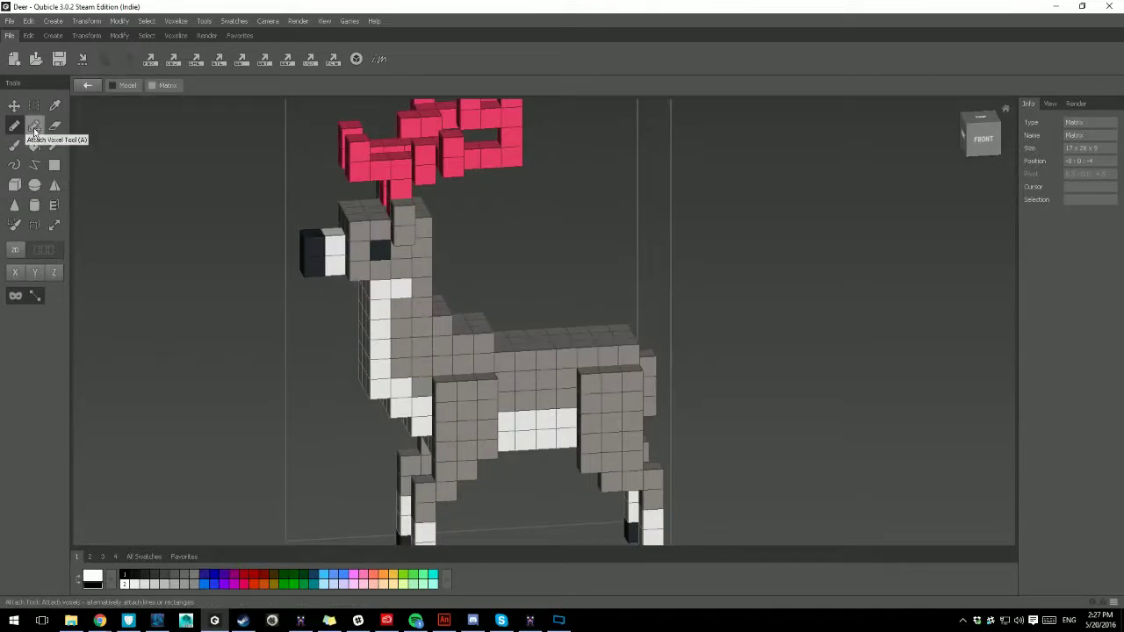
- Pick the grey of the deer's body as the foreground color with the Eyedropper
right_drag(216, 319, 294, 363)
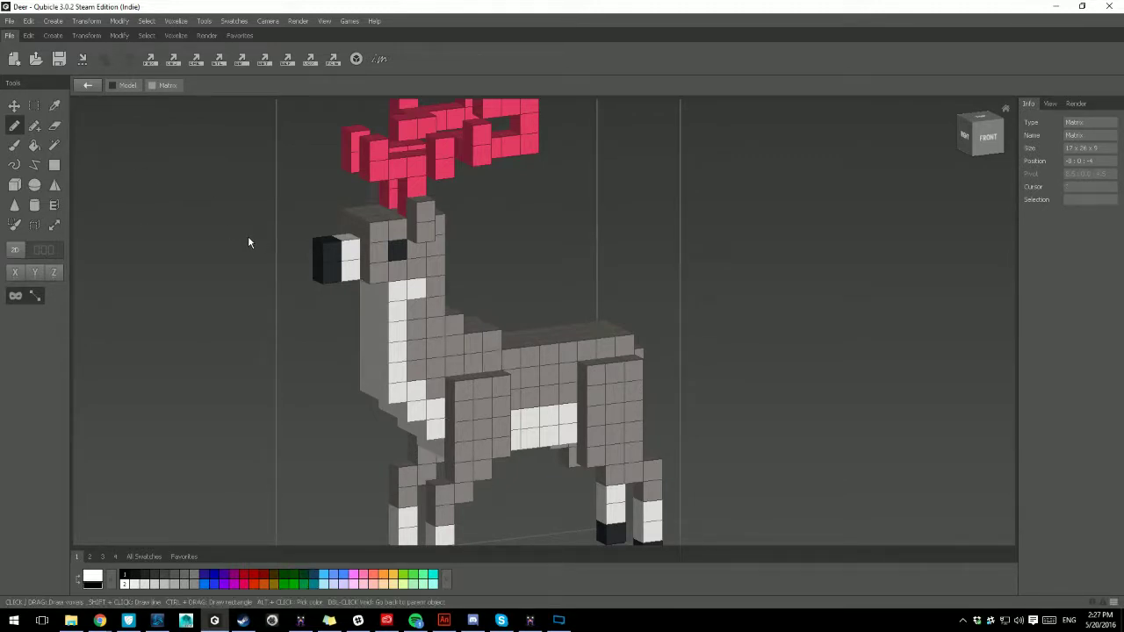
key(i)
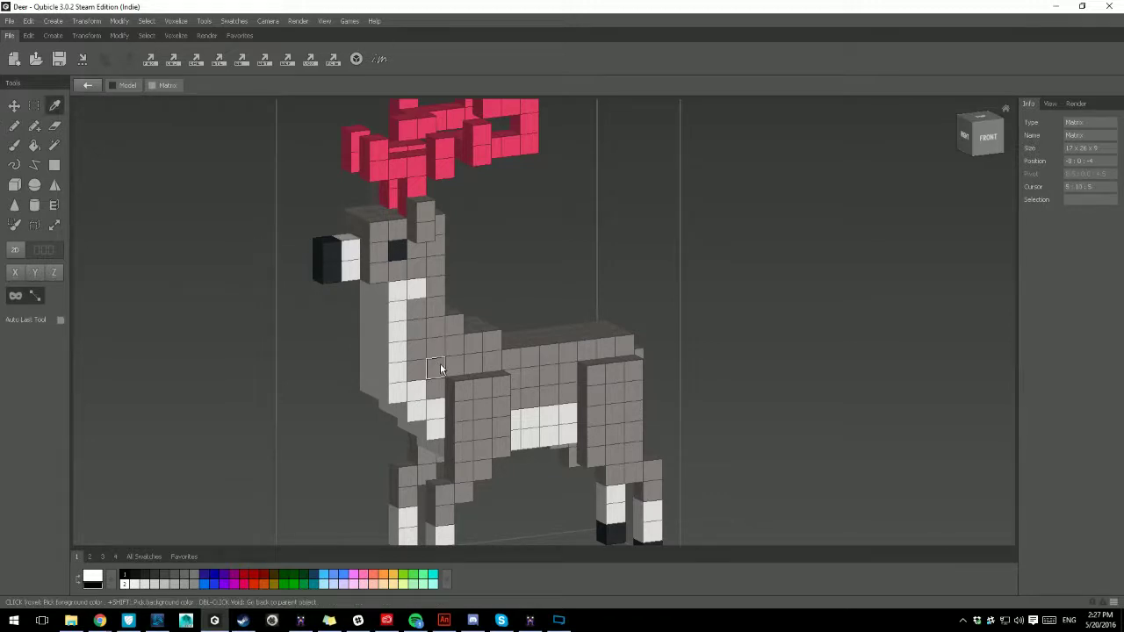
click(439, 365)
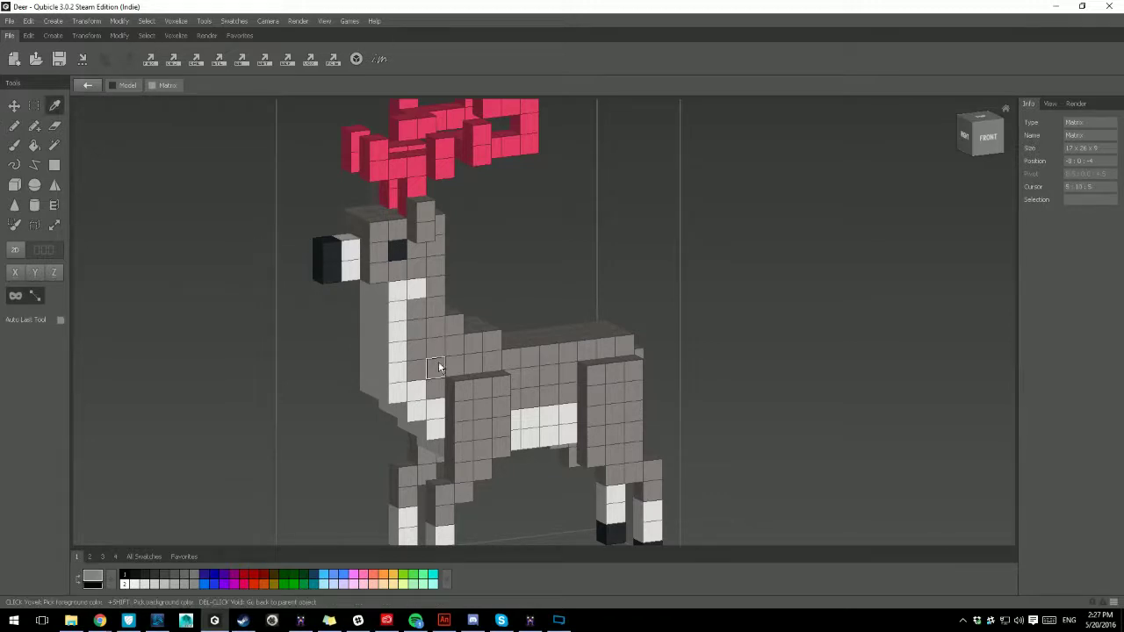
- Try drawing grey voxels over the deer's white belly patch with the Pencil tool, and undo the stroke
click(14, 126)
right_drag(462, 352, 418, 355)
mouse_move(556, 419)
mouse_down()
mouse_move(593, 440)
mouse_move(507, 398)
mouse_up()
key(ctrl+z)
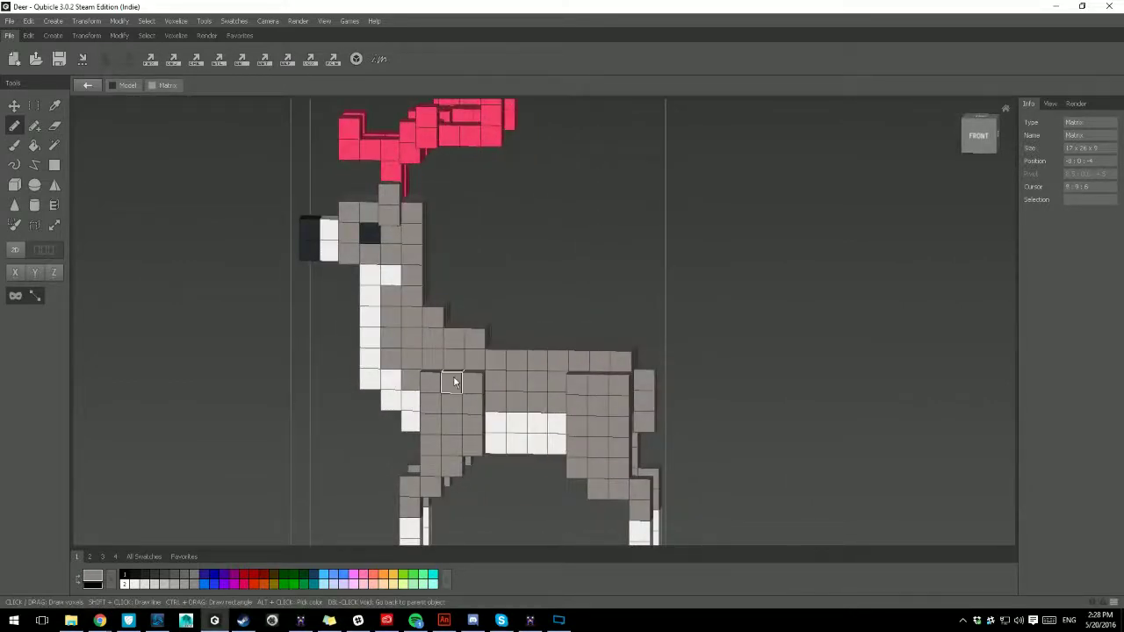
right_drag(699, 291, 770, 323)
scroll(699, 348, down, 3)
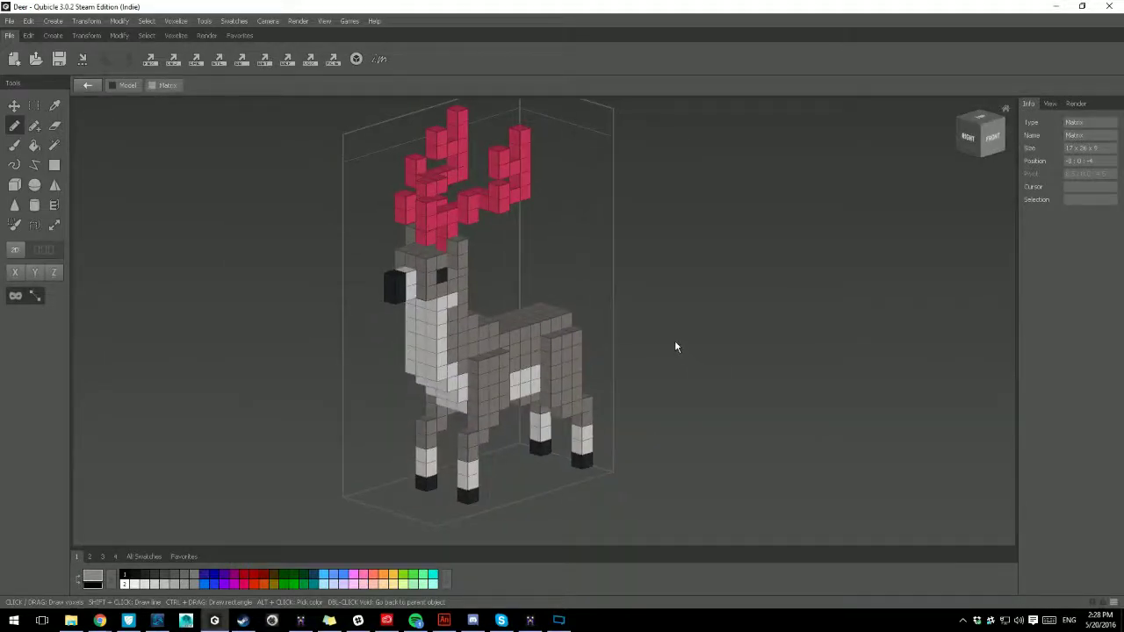
right_drag(677, 345, 706, 348)
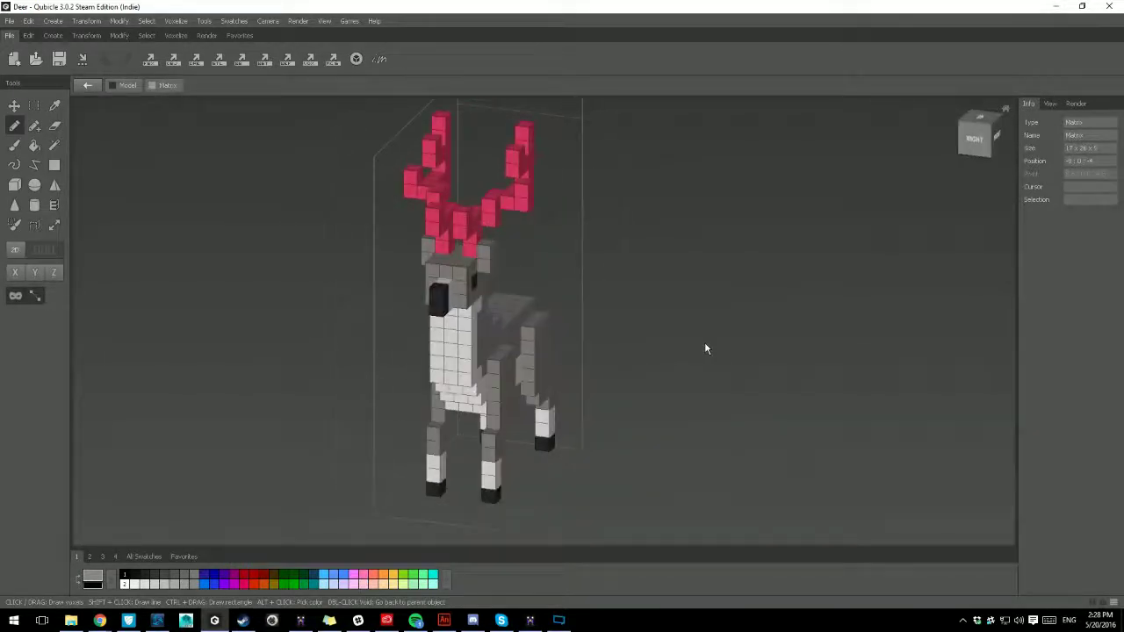
- Examine the deer model as a whole and up close from its front and side
middle_drag(705, 346, 788, 337)
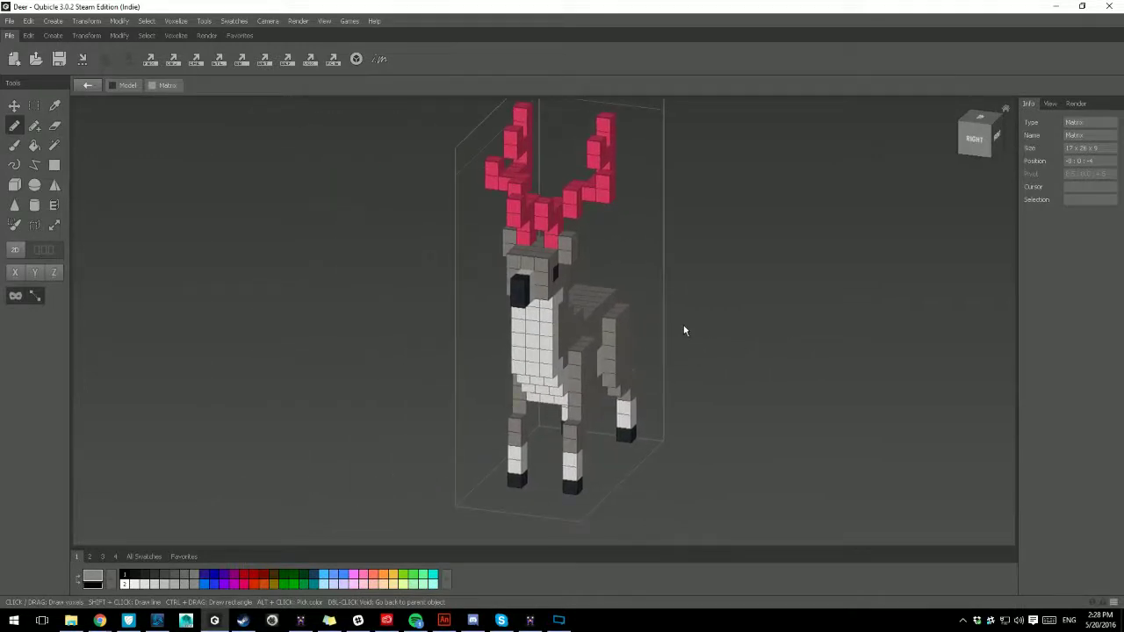
scroll(683, 325, down, 5)
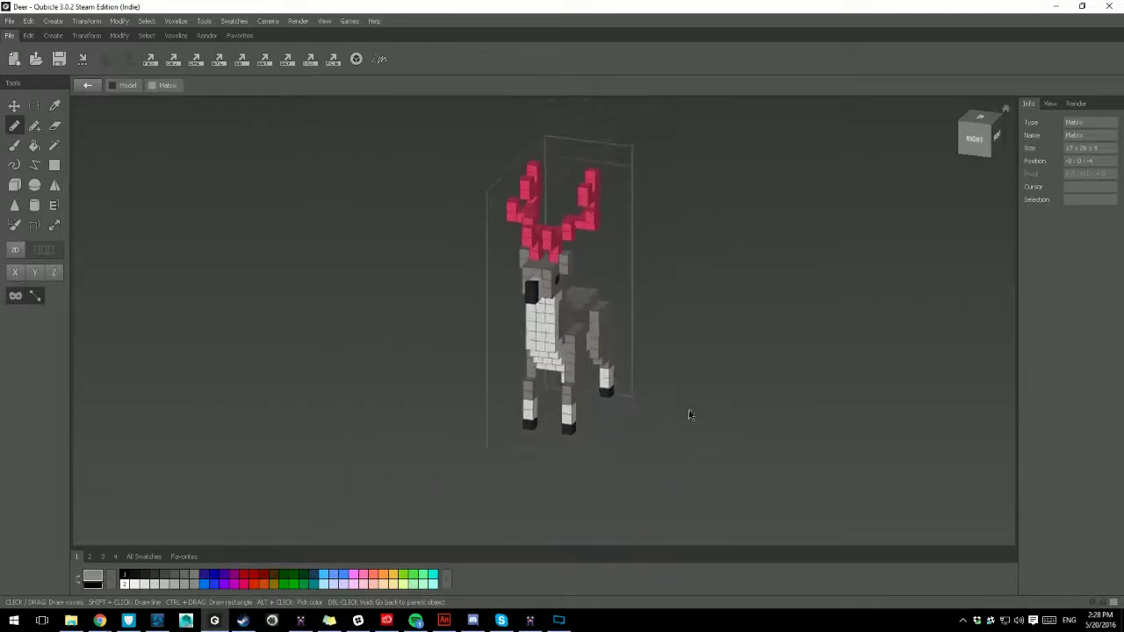
right_drag(707, 447, 717, 407)
scroll(736, 402, down, 2)
scroll(736, 402, up, 7)
mouse_move(793, 404)
right_down()
mouse_move(758, 401)
mouse_move(813, 401)
mouse_move(786, 402)
right_up()
right_drag(477, 329, 553, 274)
right_drag(691, 331, 423, 218)
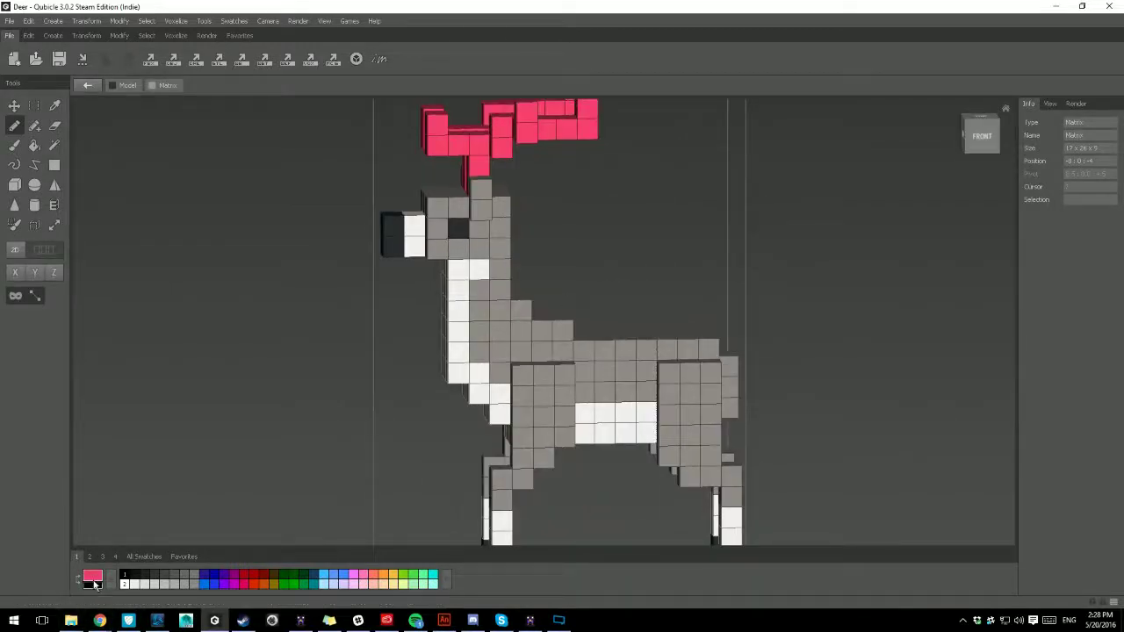
- Pick the pink of the deer's antlers as the foreground color
alt+click(456, 204)
right_drag(636, 328, 638, 343)
mouse_move(579, 392)
mouse_down()
mouse_move(624, 375)
mouse_move(620, 413)
mouse_up()
scroll(741, 388, down, 2)
right_drag(612, 380, 747, 383)
scroll(738, 381, down, 2)
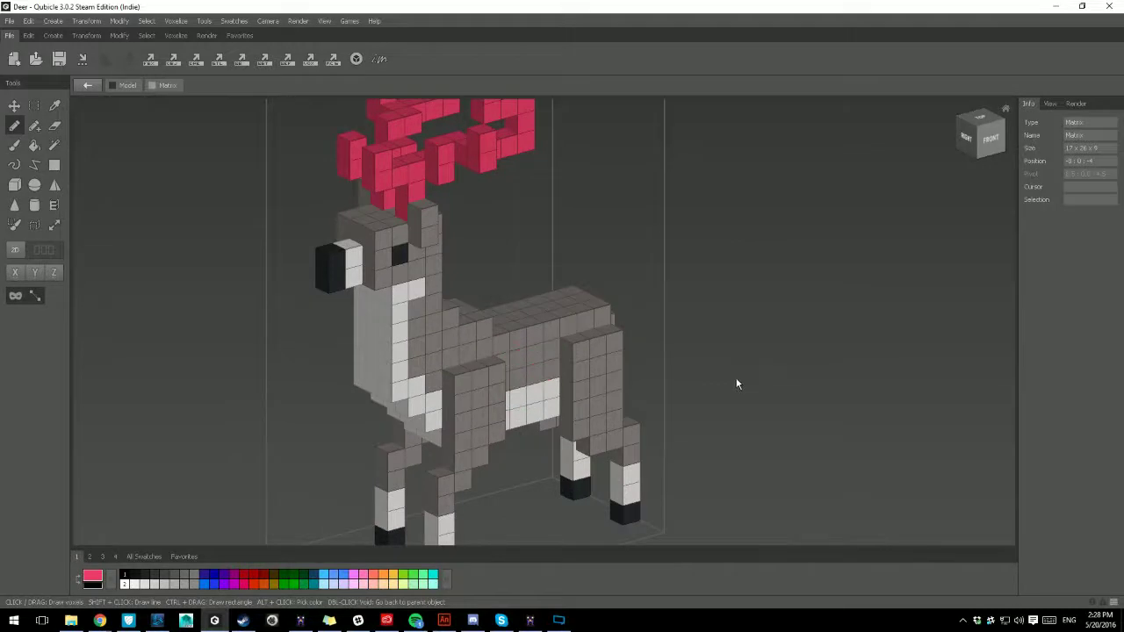
- Try recoloring the deer's grey voxels pink with the Fill tool, and undo the fill
double_click(687, 388)
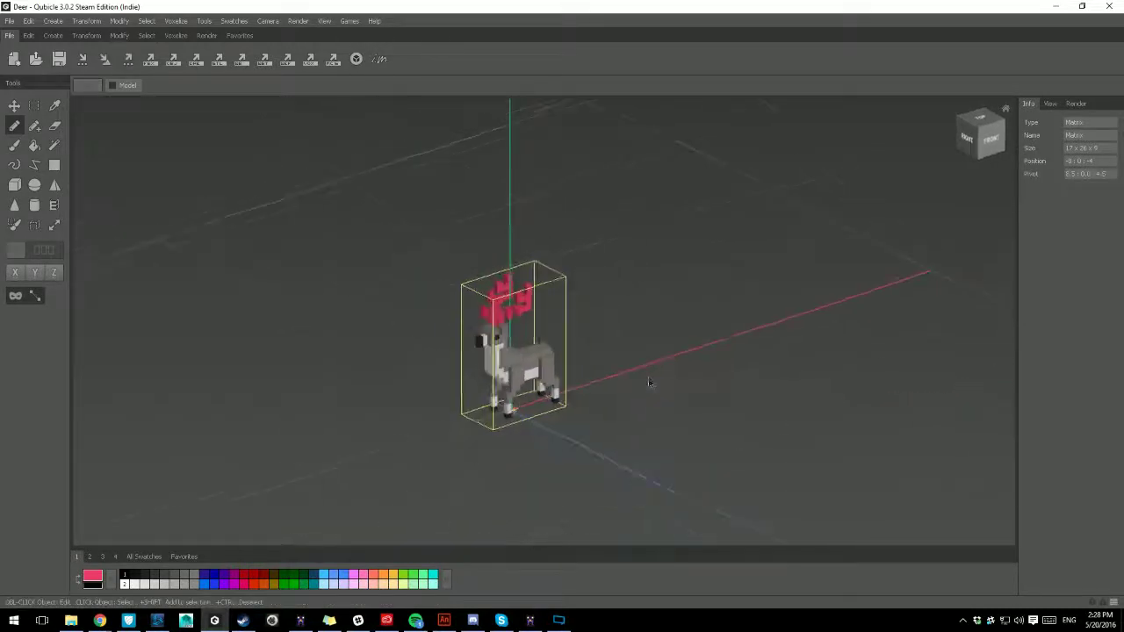
click(34, 147)
double_click(544, 360)
click(531, 343)
key(ctrl+z)
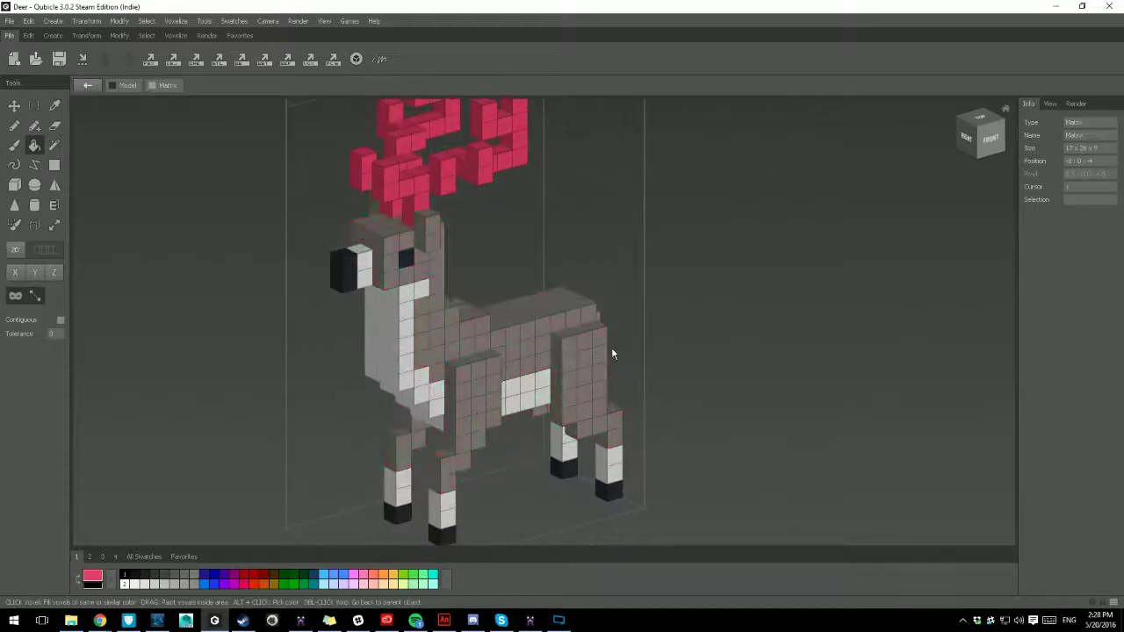
- Turn on Contiguous for the Fill tool, try filling the deer's grey body with pink, and undo the fill
click(18, 301)
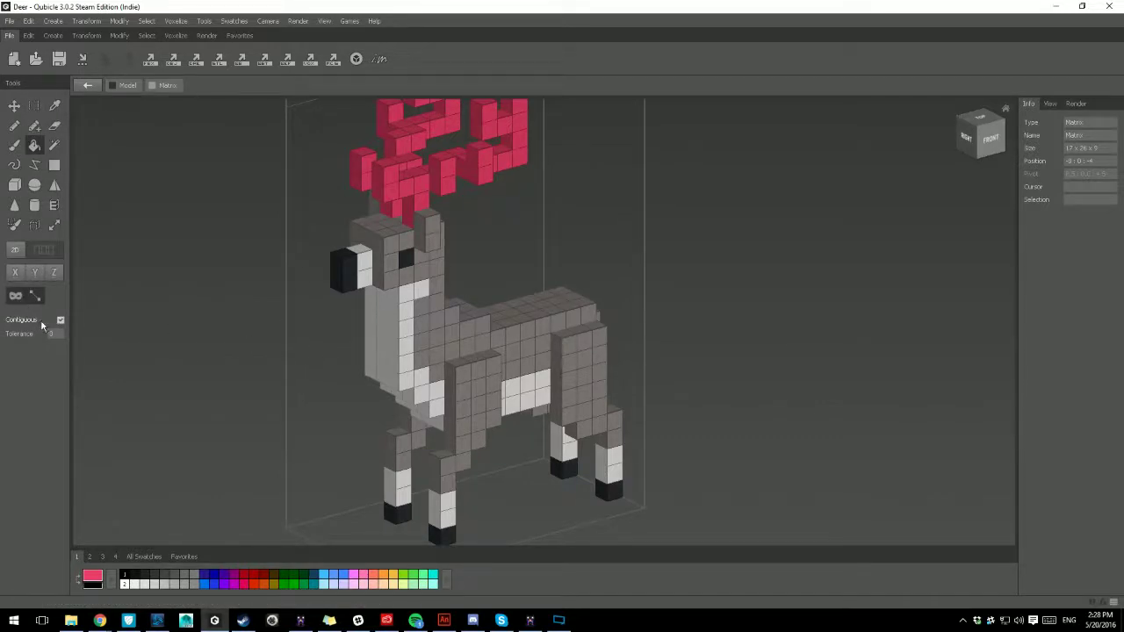
right_drag(352, 373, 283, 354)
click(427, 425)
right_drag(428, 427, 512, 413)
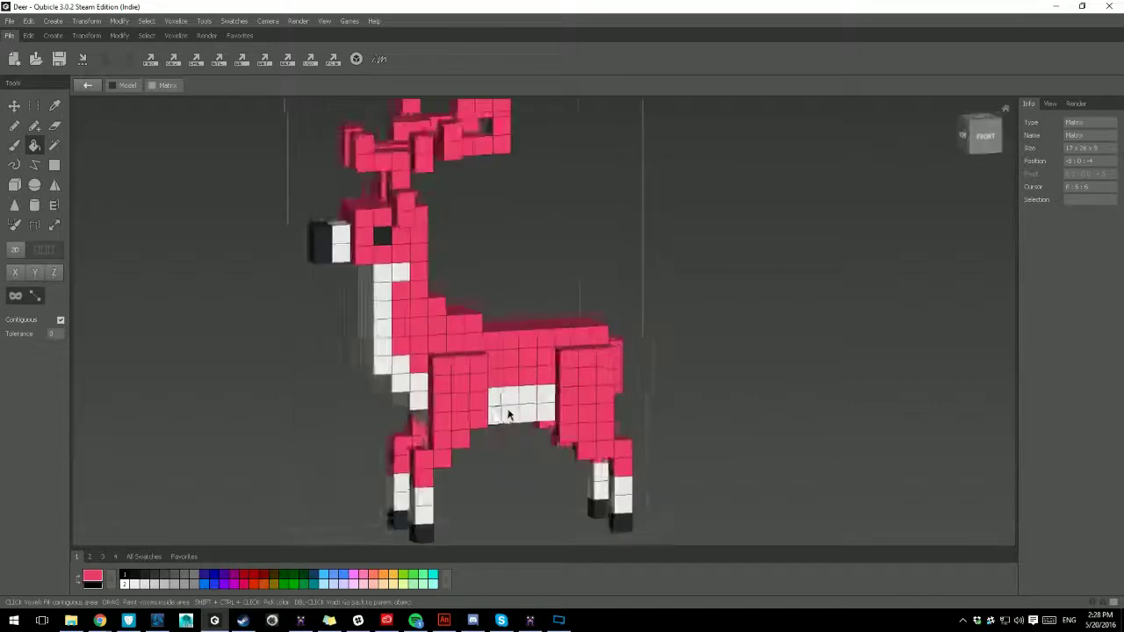
key(ctrl+z)
- Try contiguous pink fills on the deer's white chest and belly and on its white muzzle, undoing each one
click(400, 305)
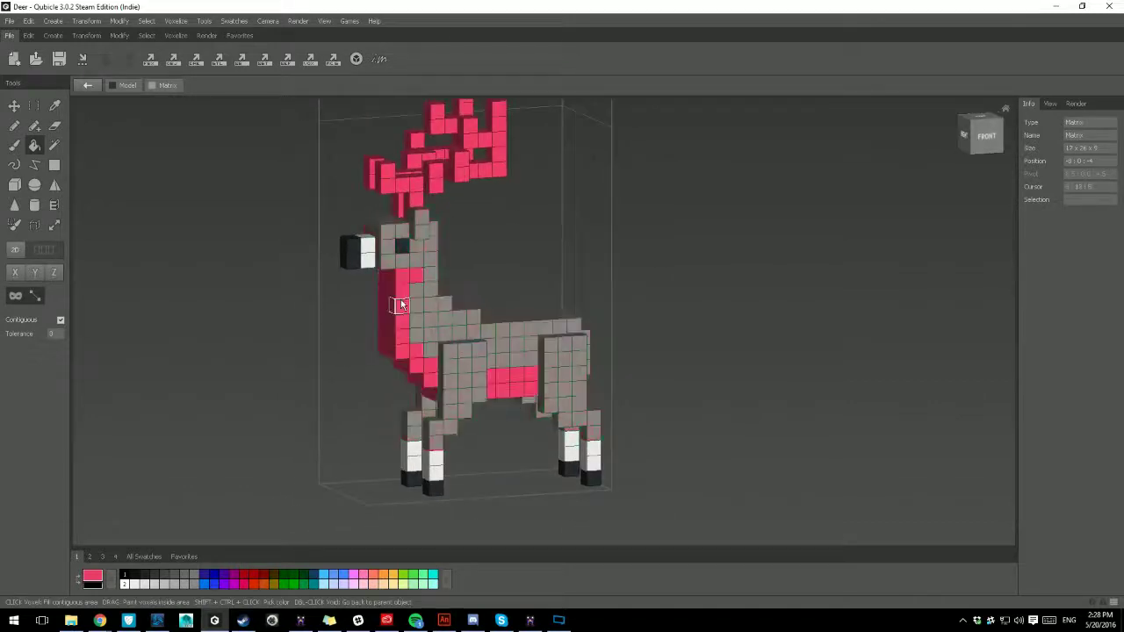
right_drag(501, 367, 562, 321)
right_drag(469, 372, 464, 306)
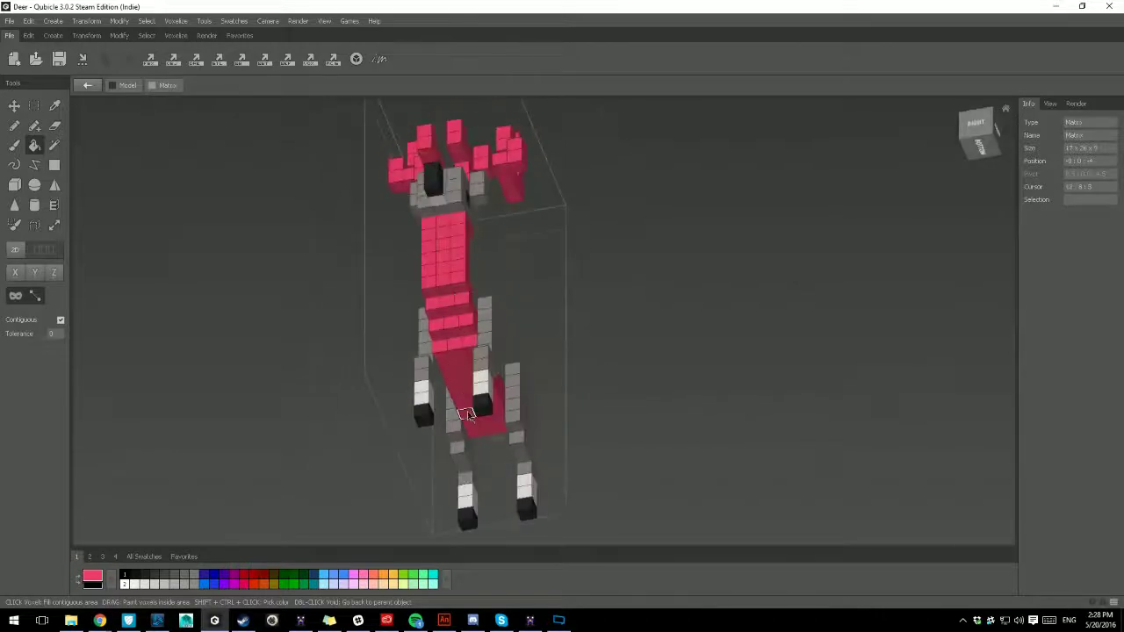
key(ctrl+z)
right_drag(472, 382, 382, 233)
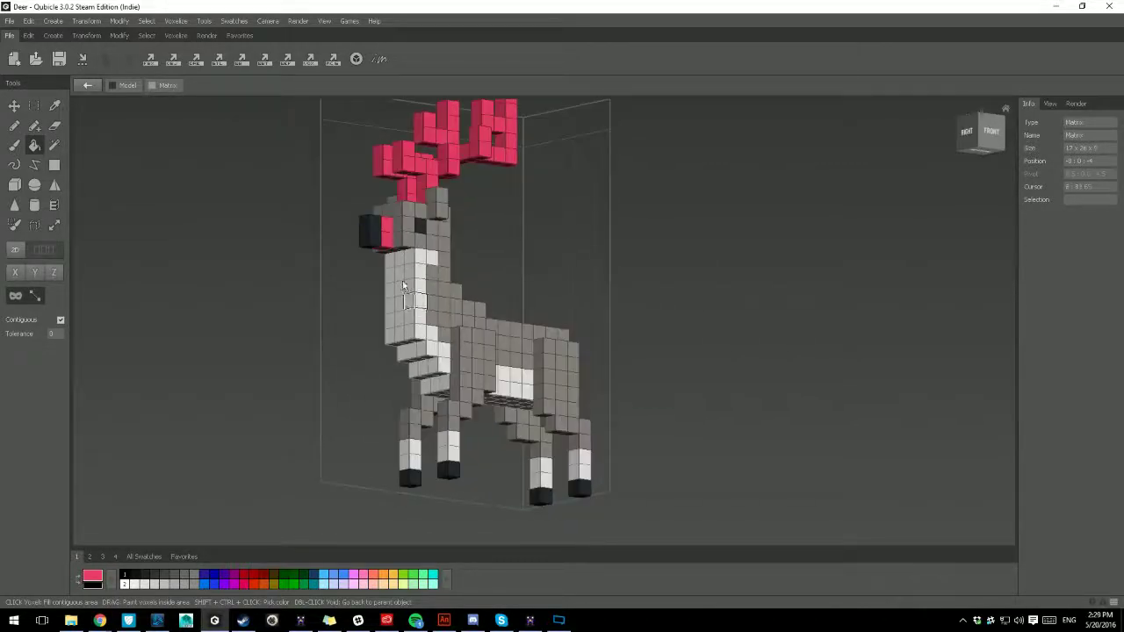
key(ctrl+z)
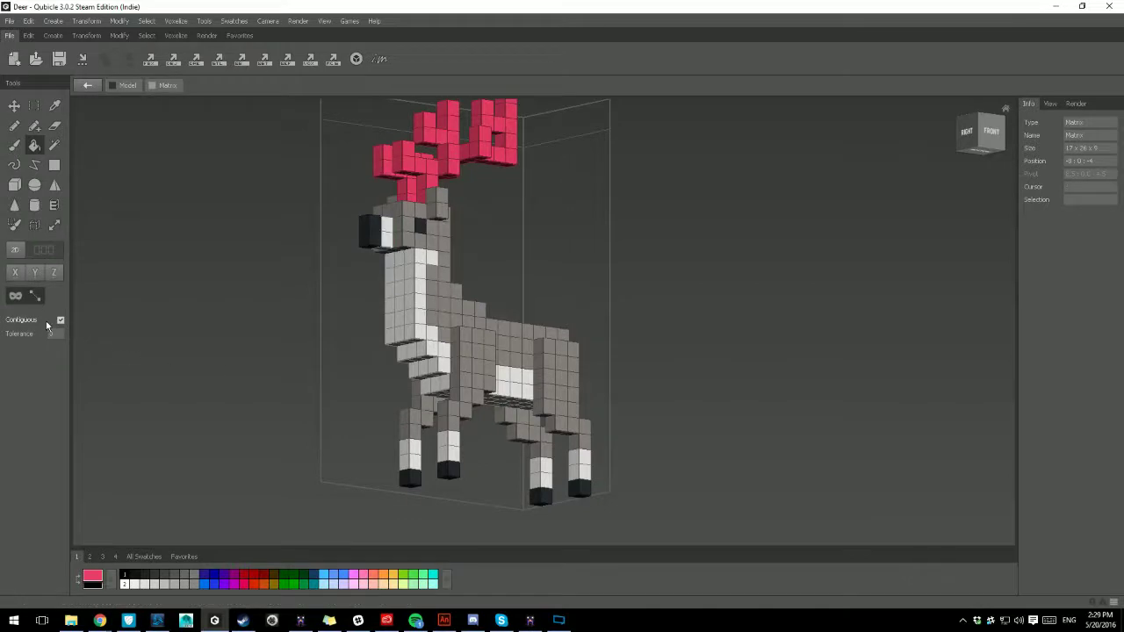
- Turn off Contiguous, try filling all of the deer's white voxels with pink, and undo the fill
click(400, 272)
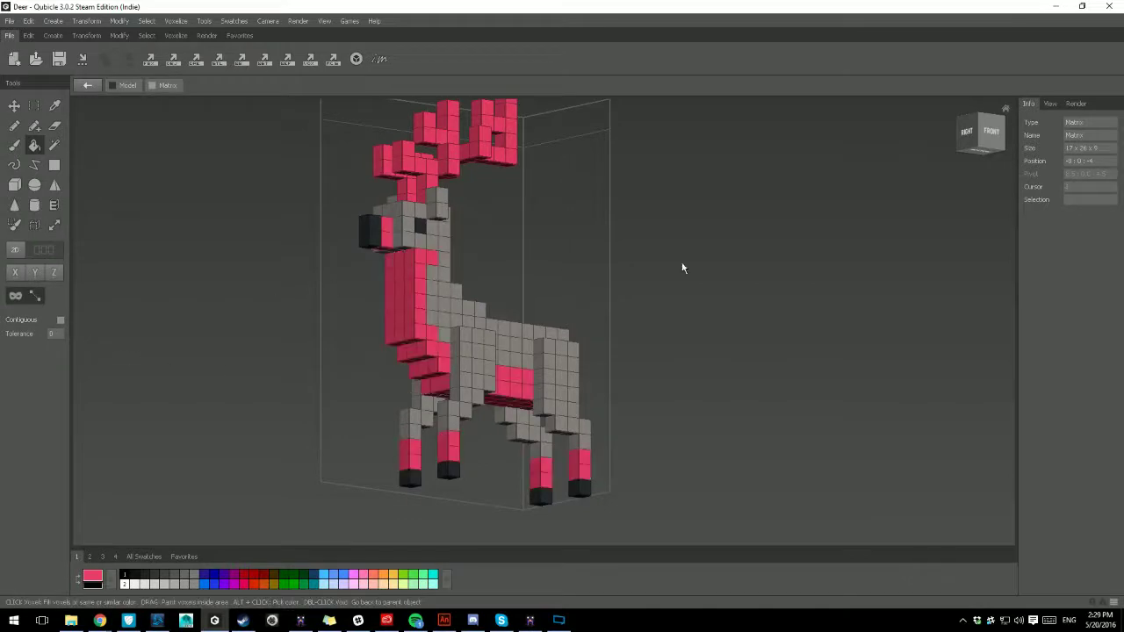
key(ctrl+z)
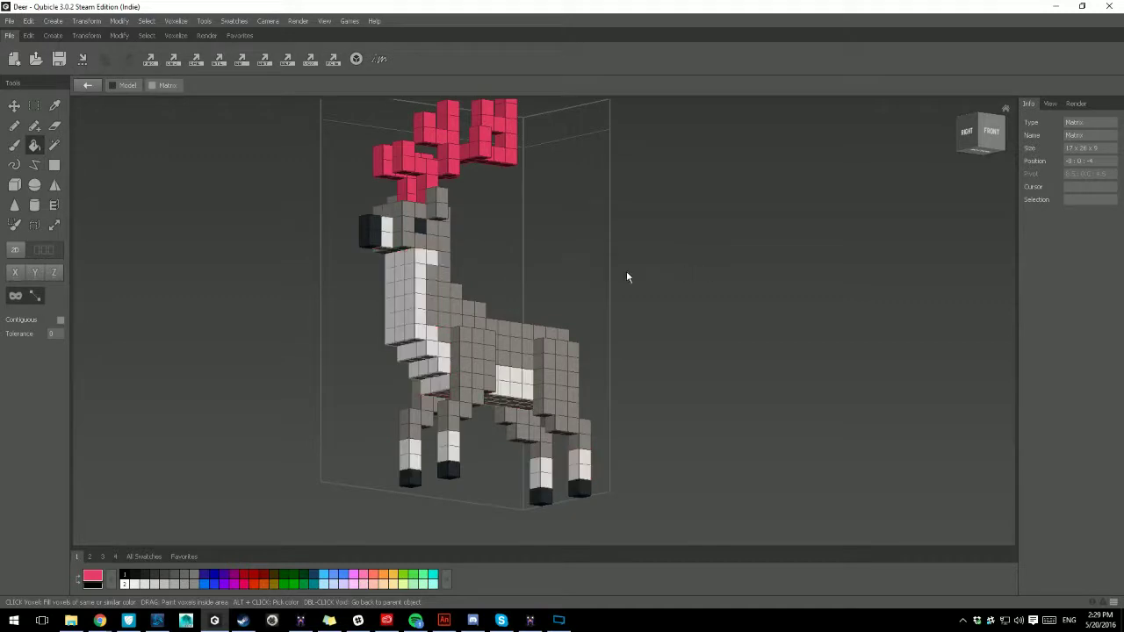
right_drag(639, 306, 610, 340)
- Select only the deer's white muzzle voxels using the Magic Wand with Contiguous turned on
click(55, 145)
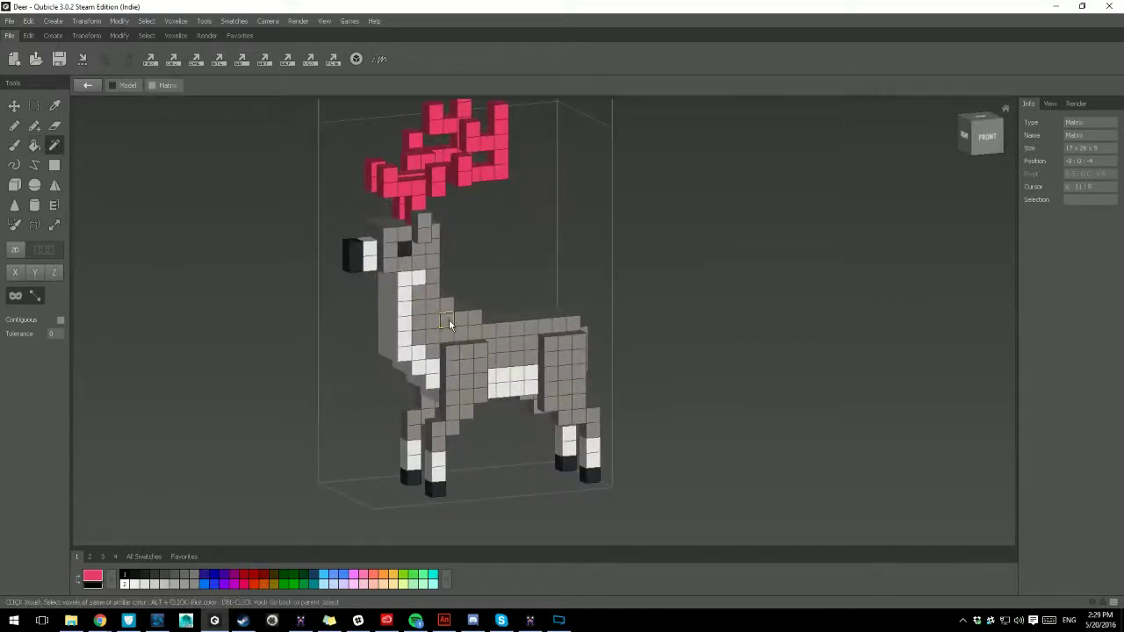
click(61, 320)
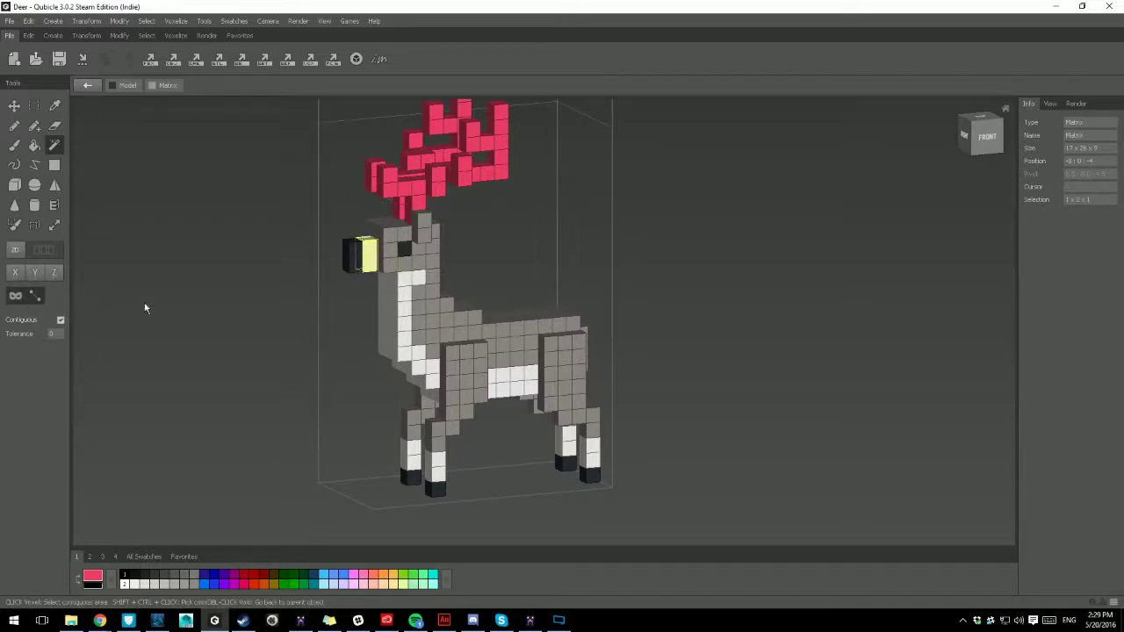
- Turn off Contiguous and select all of the deer's white voxels with the Magic Wand
click(61, 320)
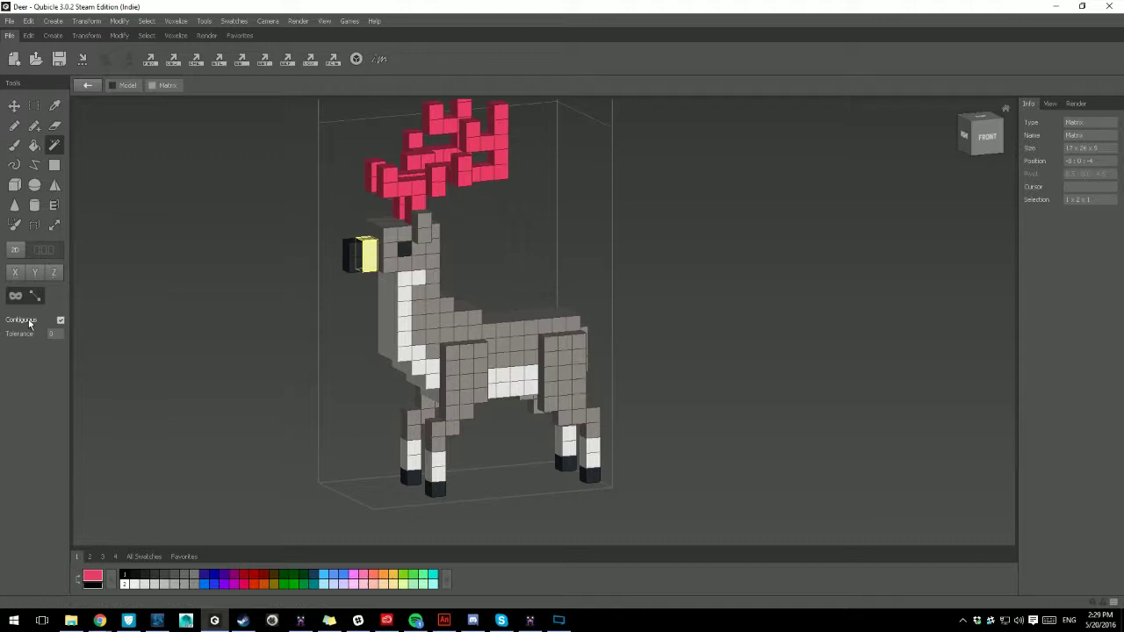
click(401, 308)
right_drag(568, 347, 654, 320)
right_drag(457, 299, 621, 311)
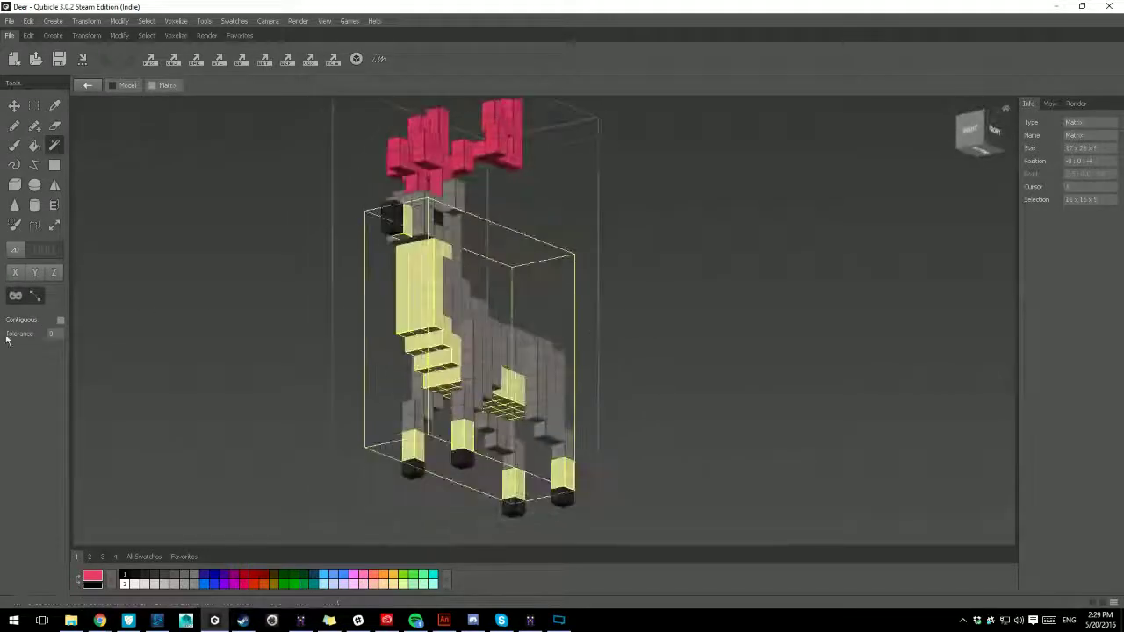
right_drag(519, 402, 422, 369)
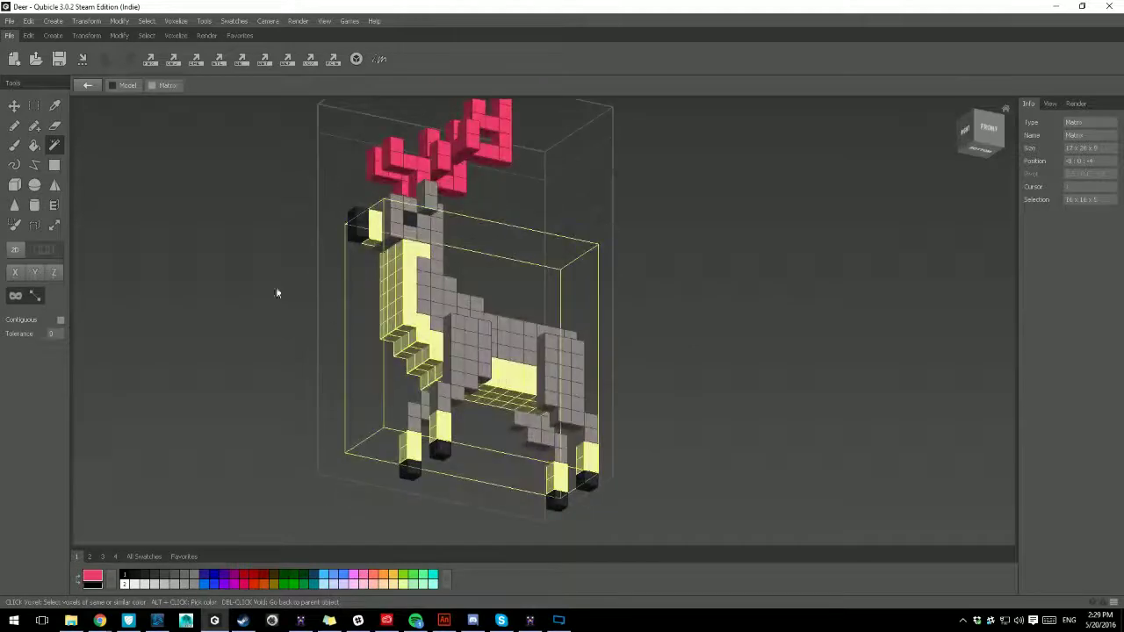
right_drag(629, 314, 620, 356)
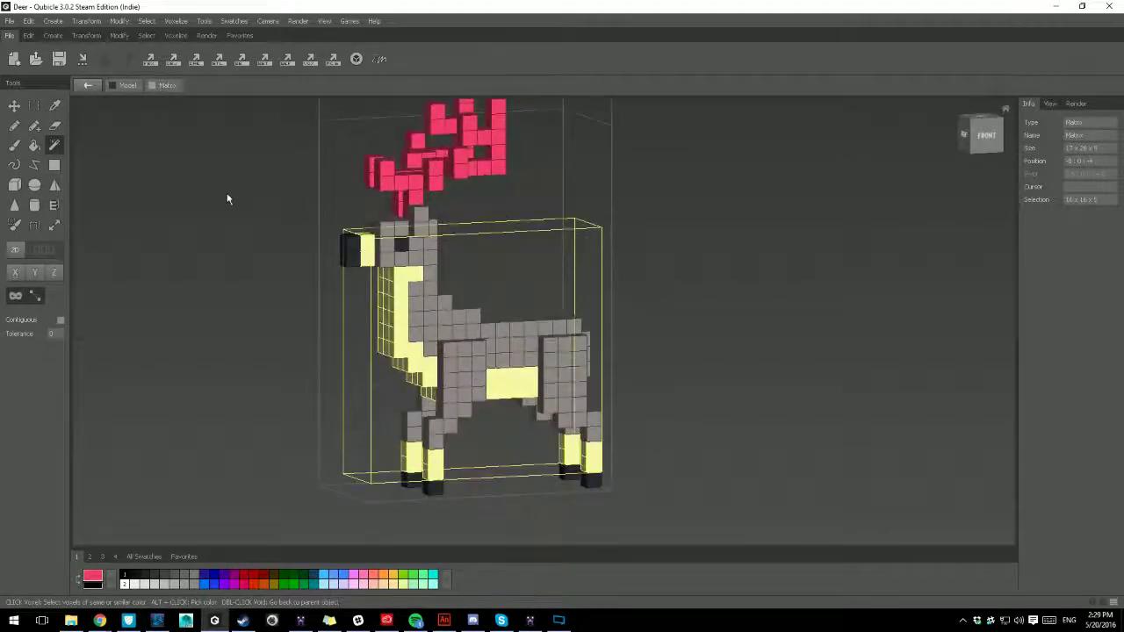
- Switch to the rectangular Select tool and clear the selection of white voxels
click(33, 105)
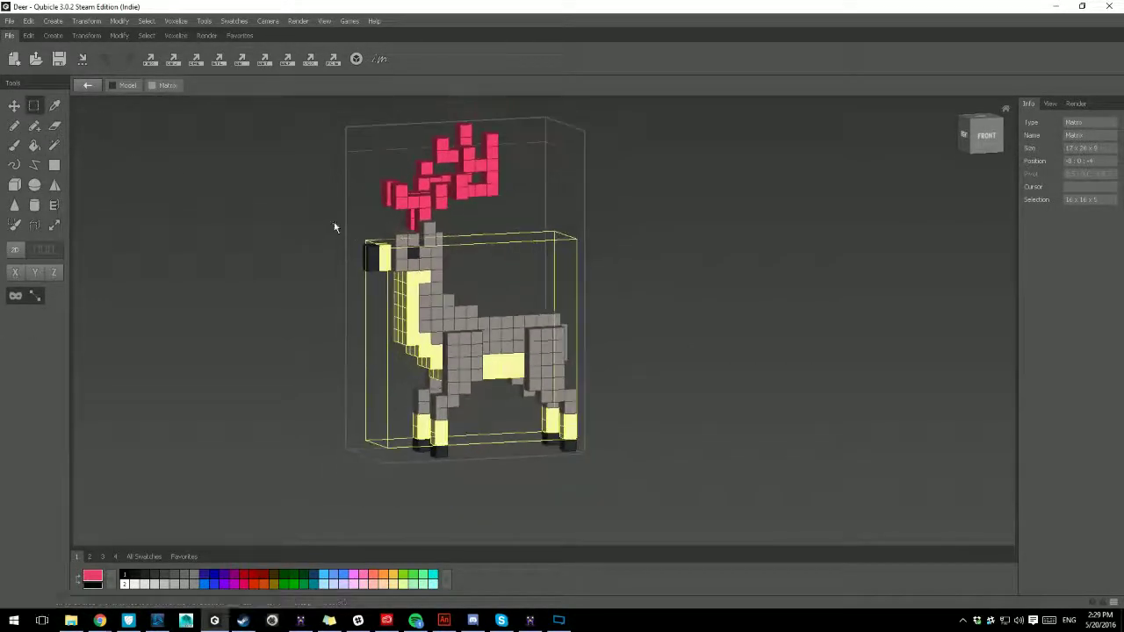
right_drag(334, 226, 504, 244)
click(492, 248)
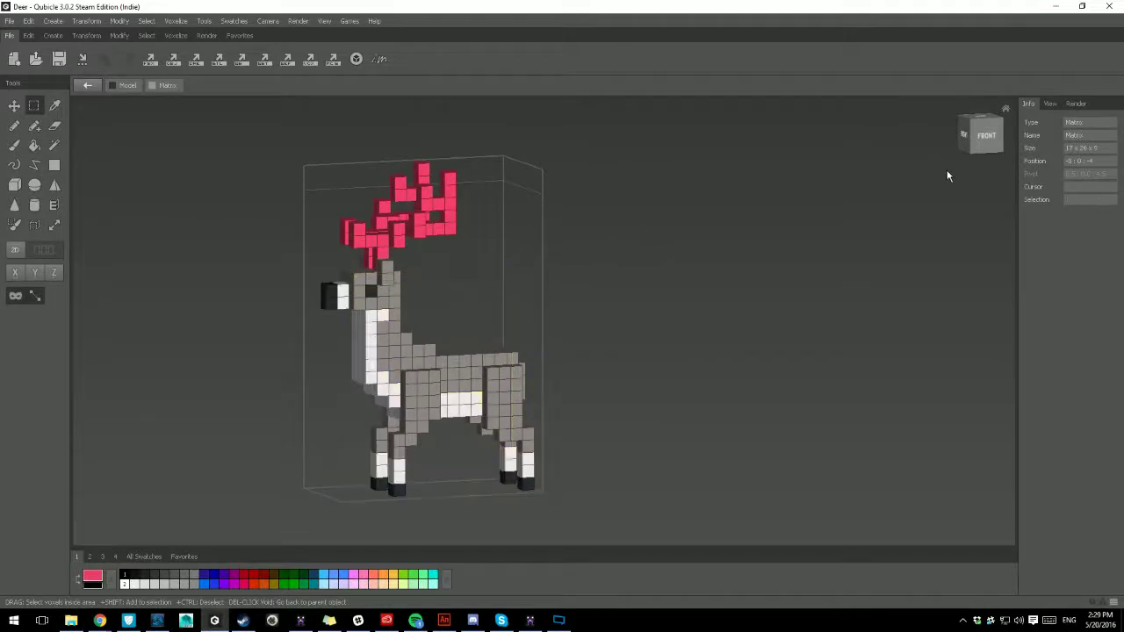
- Try a box selection over the deer's back from the front view, and clear it
click(985, 146)
drag(444, 368, 494, 319)
scroll(593, 342, up, 2)
right_drag(594, 348, 606, 323)
click(509, 300)
scroll(957, 163, down, 5)
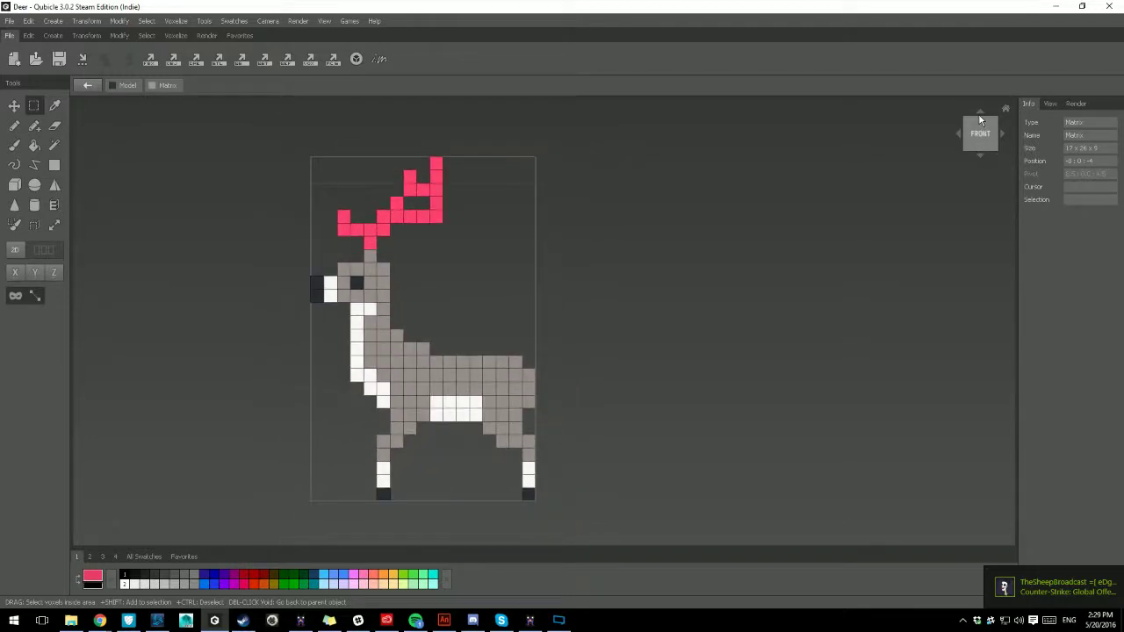
- Box-select a block three voxels wide and two high on the deer's back from the front view
click(980, 113)
click(958, 136)
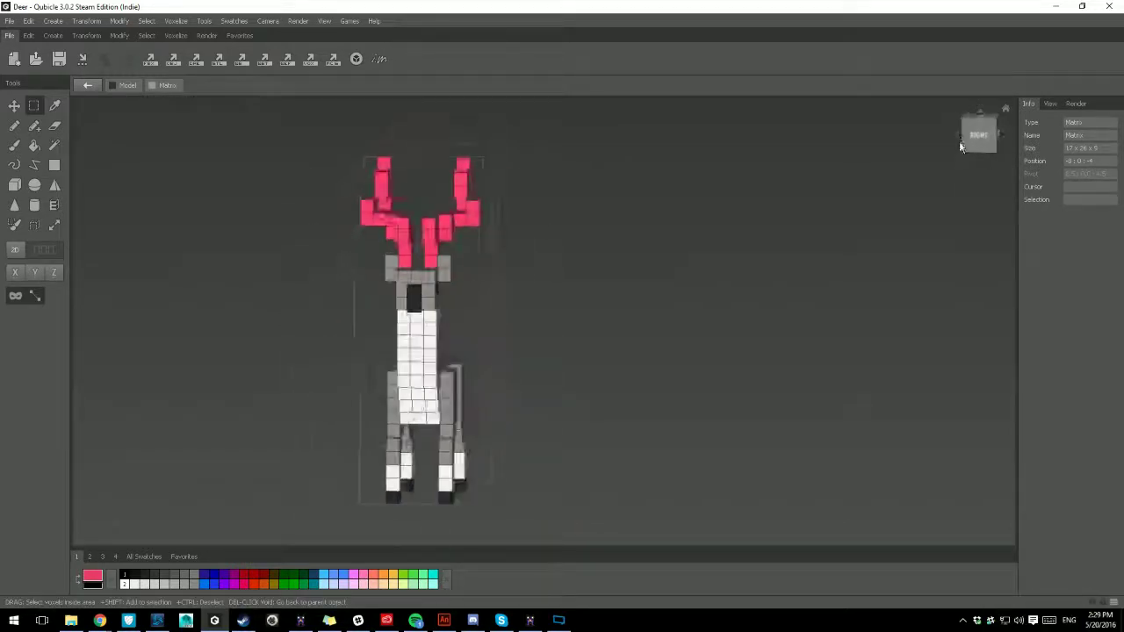
click(1003, 135)
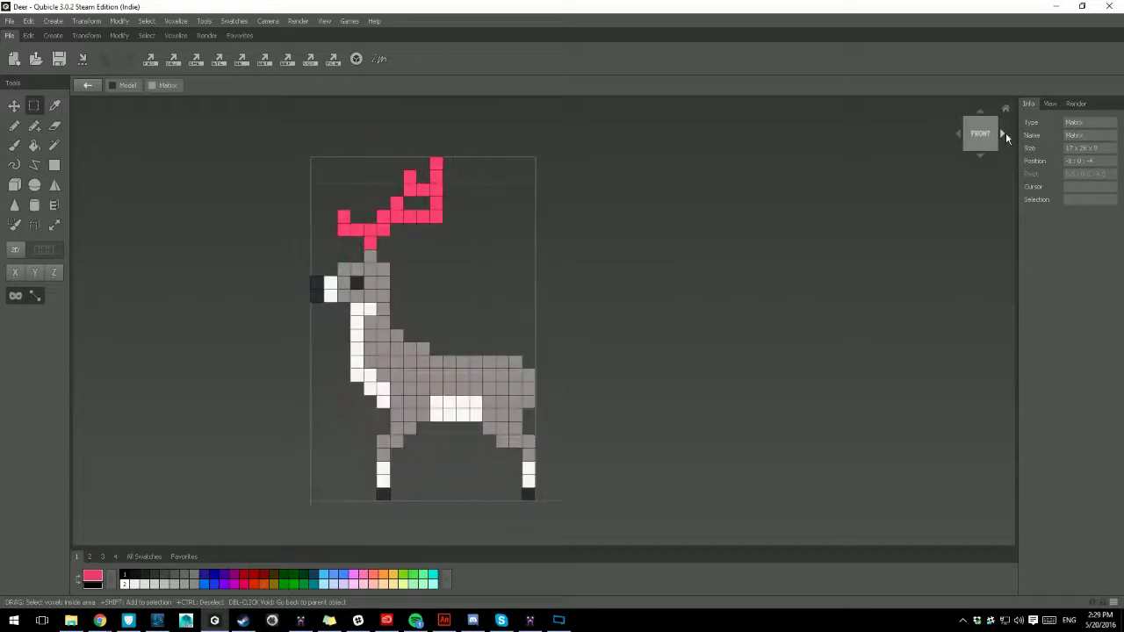
scroll(451, 374, up, 1)
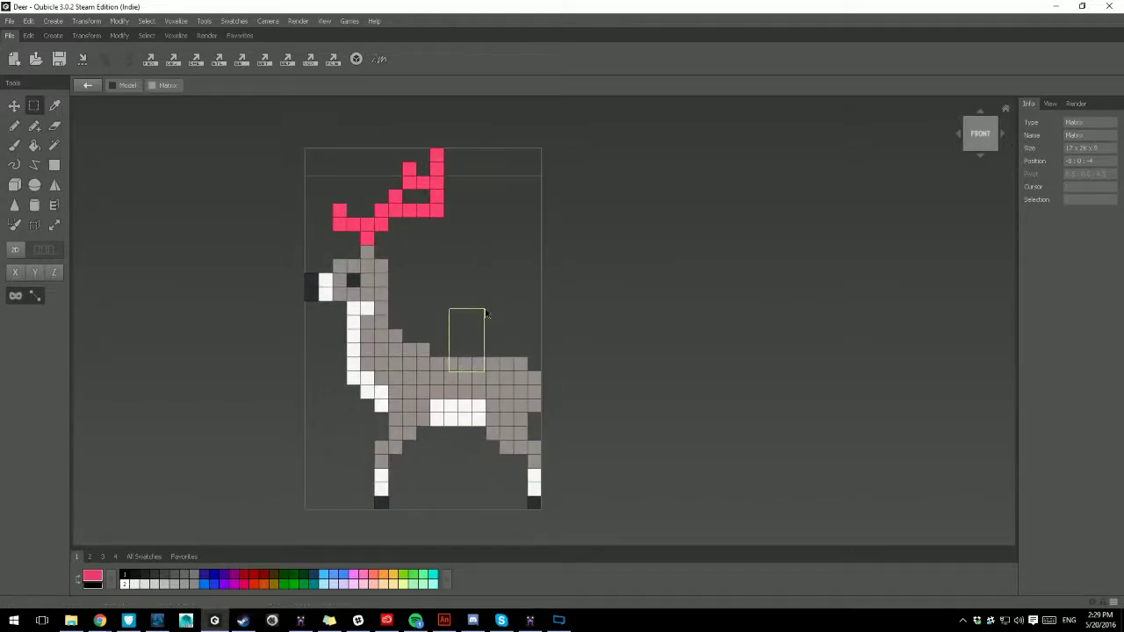
drag(486, 314, 488, 316)
scroll(497, 325, up, 1)
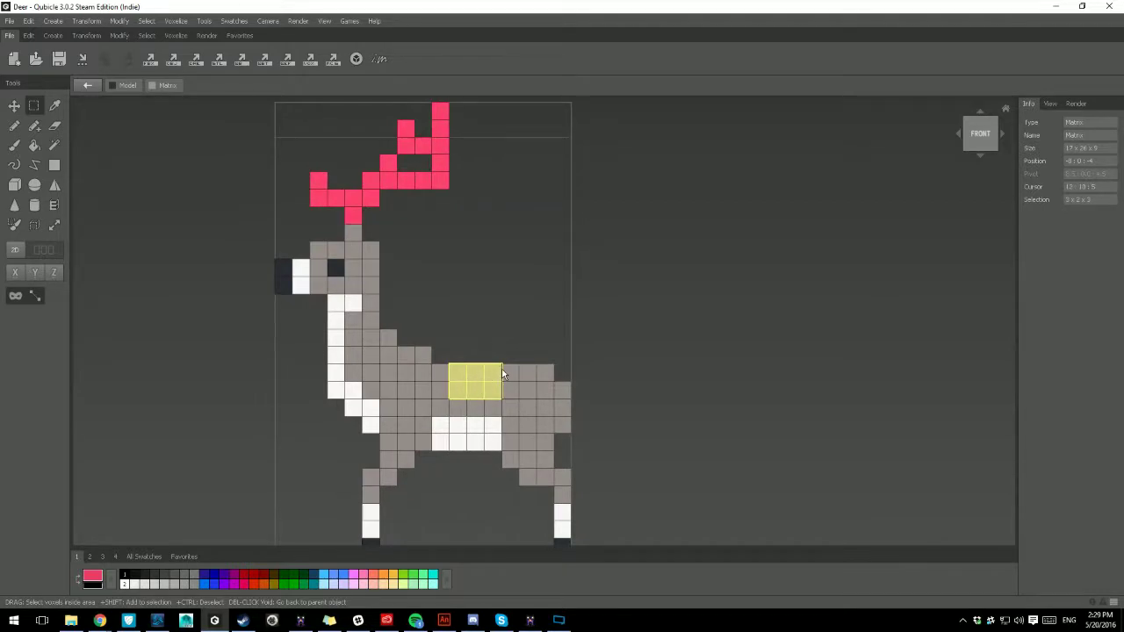
right_drag(512, 377, 414, 277)
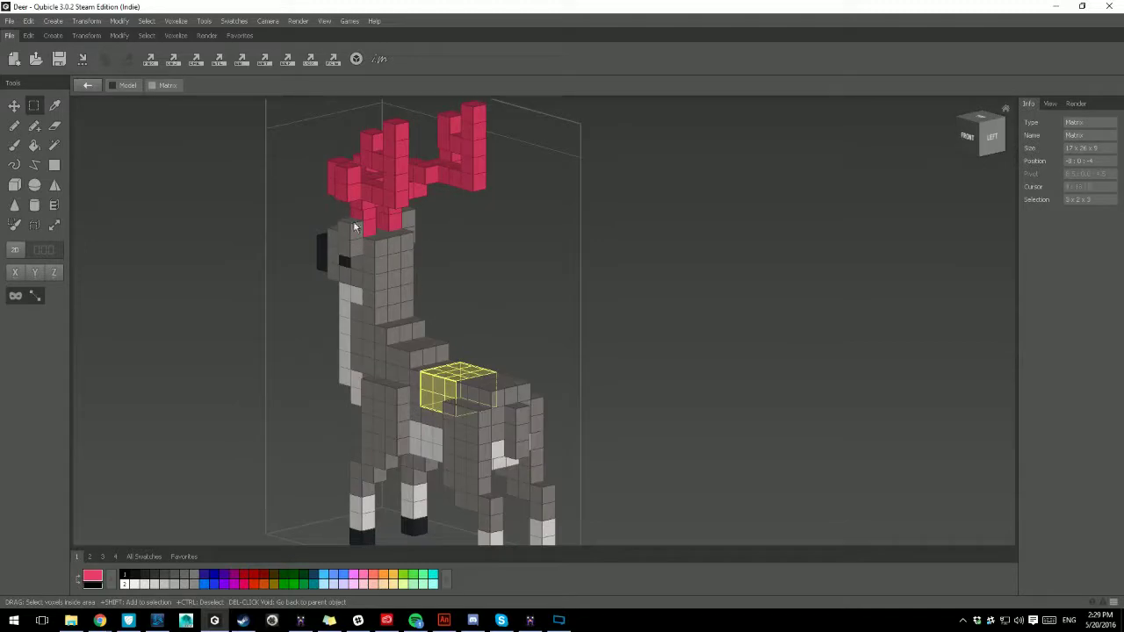
- Try several box selections over the deer's head and neck from behind
drag(361, 230, 379, 310)
drag(362, 216, 289, 337)
drag(360, 217, 305, 365)
- Box-select the voxels across the deer's neck, try deleting them, and undo the deletion
right_drag(497, 348, 261, 334)
drag(420, 376, 321, 376)
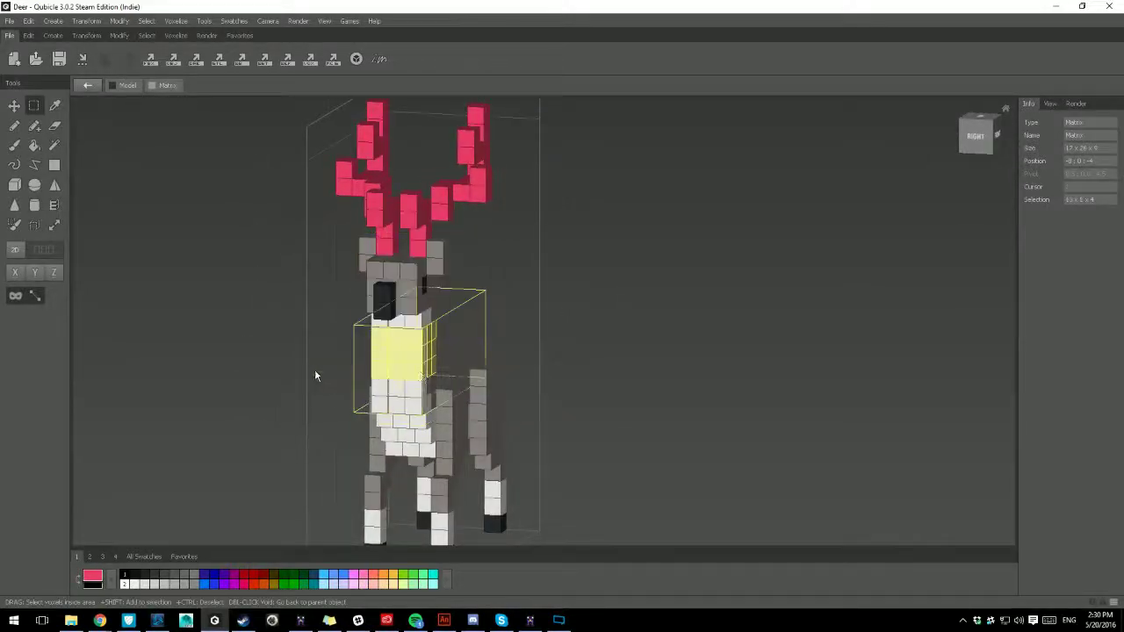
key(Delete)
right_drag(575, 364, 441, 362)
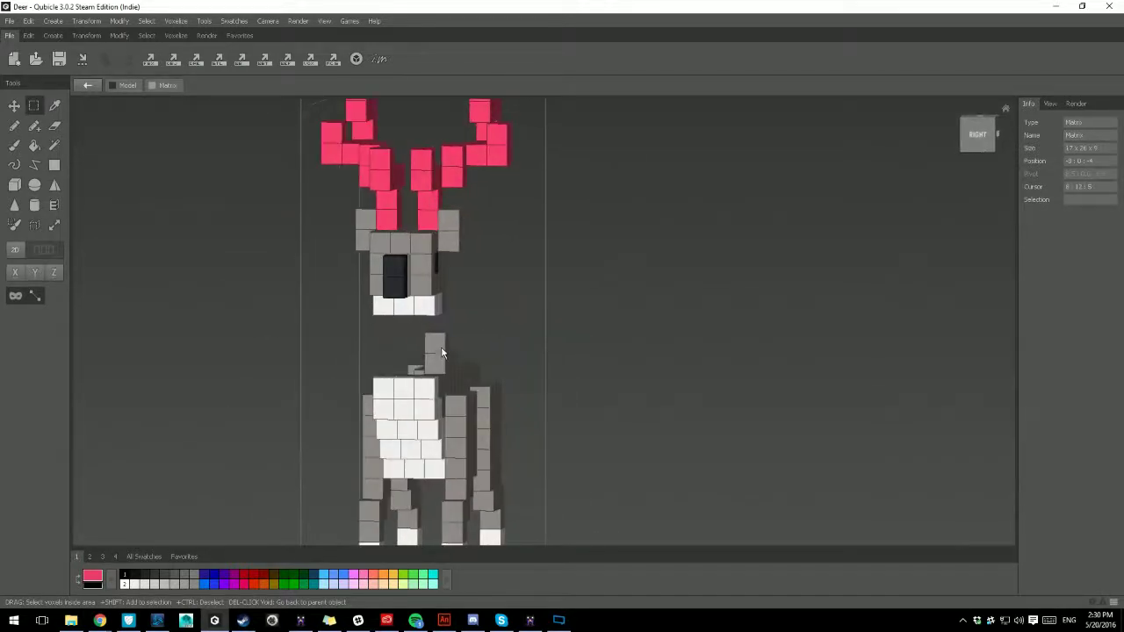
key(ctrl+z)
right_drag(565, 346, 700, 335)
click(700, 335)
- Return to the front view, box-select voxels along the deer's back, and clear the selection
scroll(658, 366, down, 2)
mouse_move(658, 366)
right_down()
mouse_move(515, 376)
mouse_move(653, 357)
right_up()
click(978, 160)
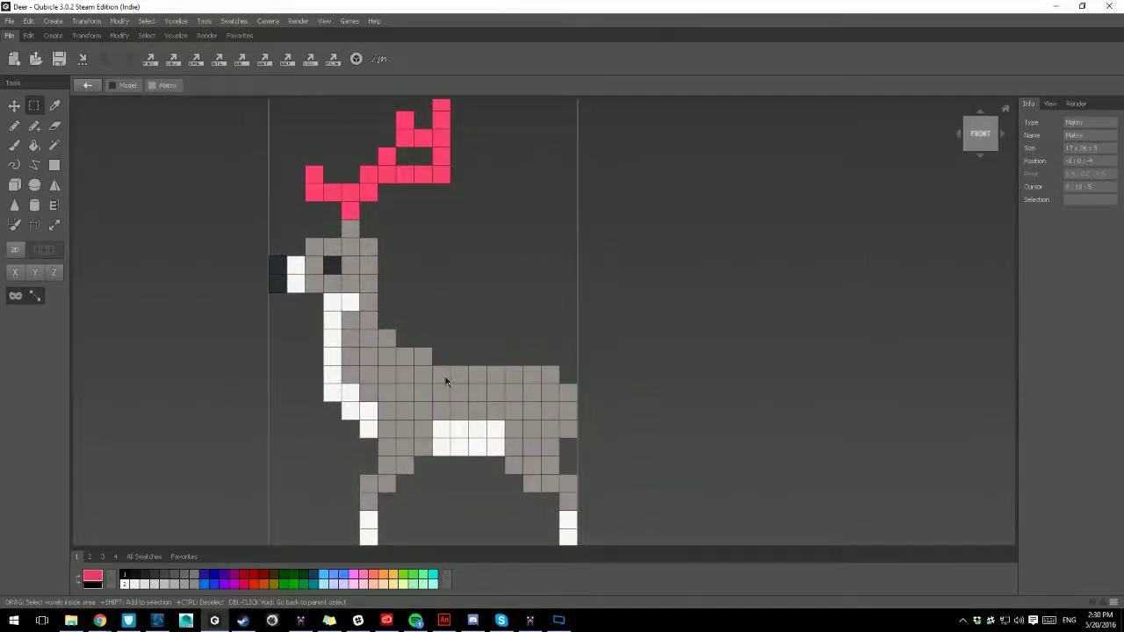
drag(446, 381, 542, 294)
click(658, 303)
- Leave voxel editing for the model level and delete the deer matrix
right_drag(658, 302, 571, 351)
right_drag(585, 303, 439, 322)
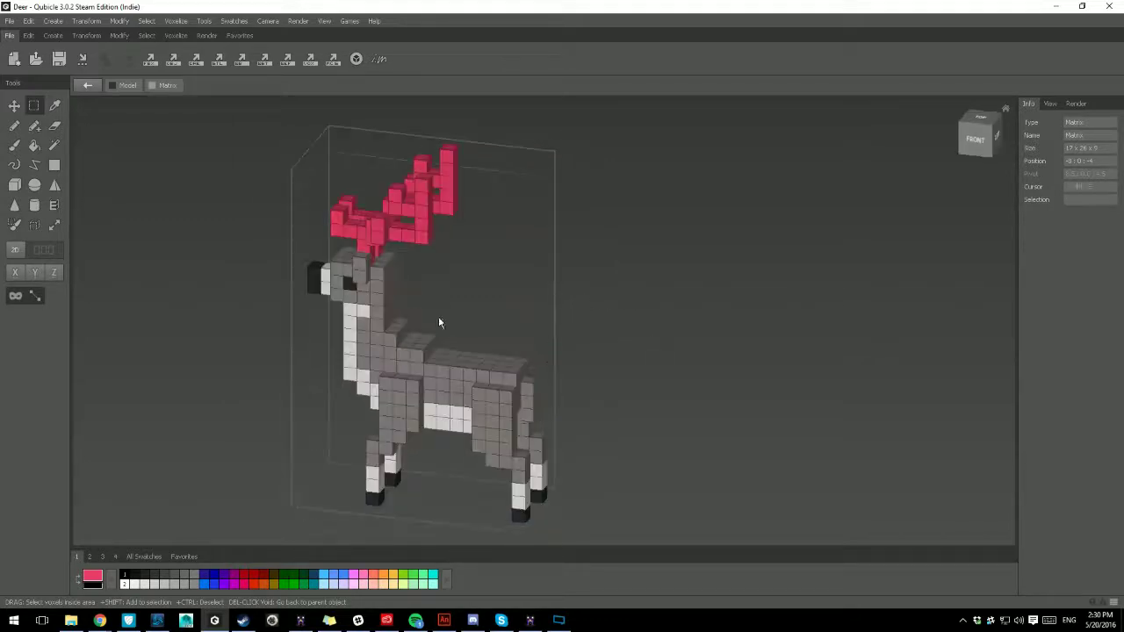
double_click(633, 289)
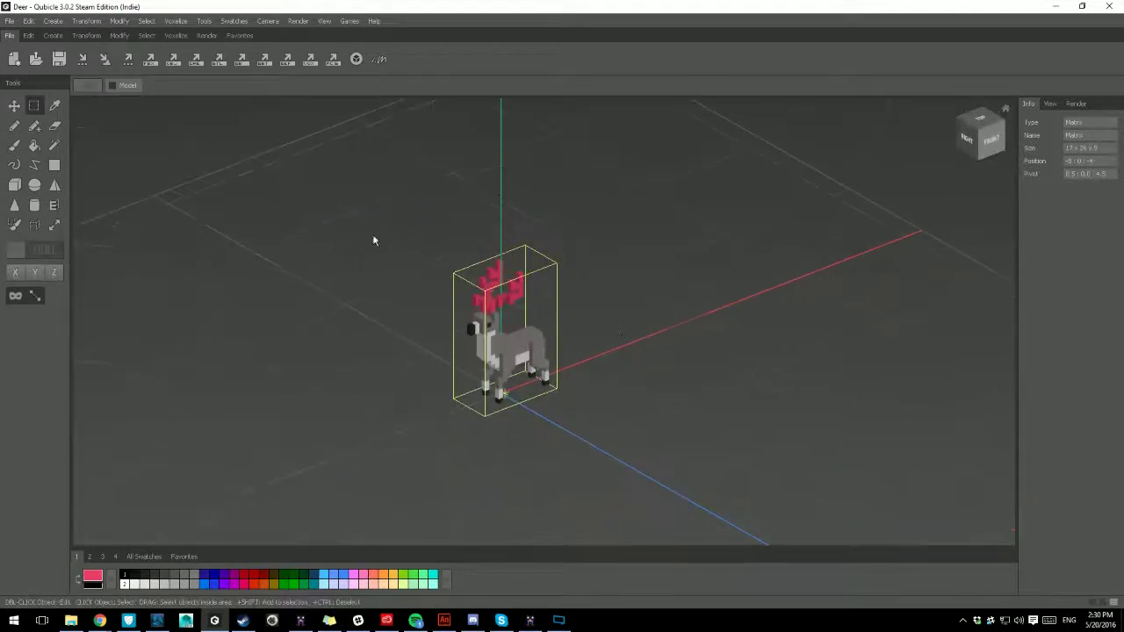
key(Delete)
- Create a white box 7 wide, 6 high and 8 deep, previewing it and leaving its colour unchanged
click(55, 37)
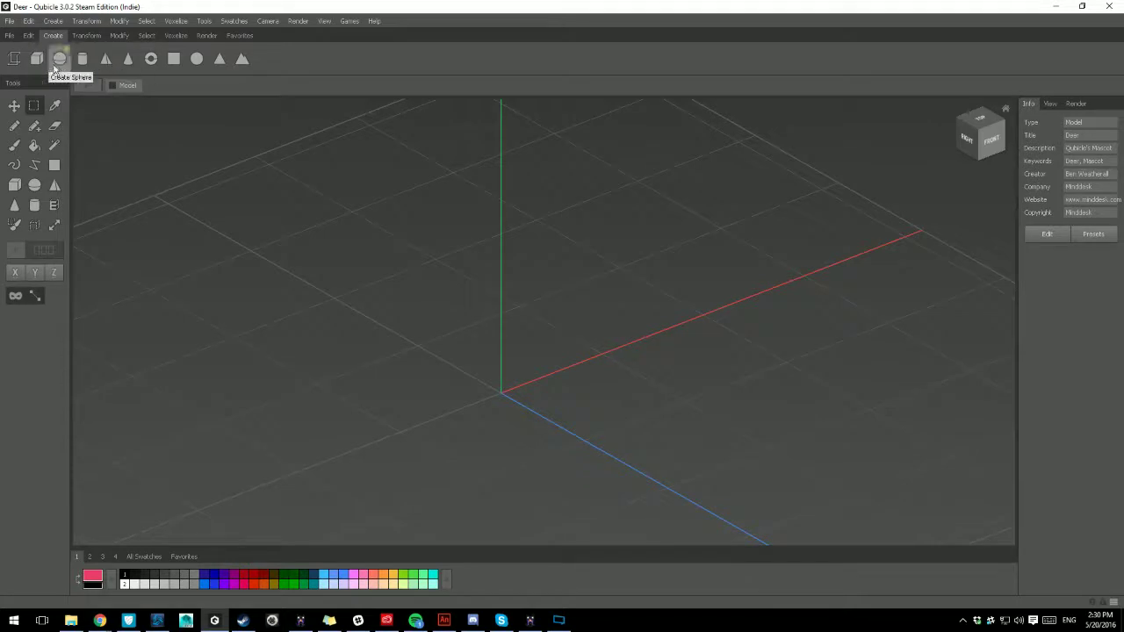
click(37, 59)
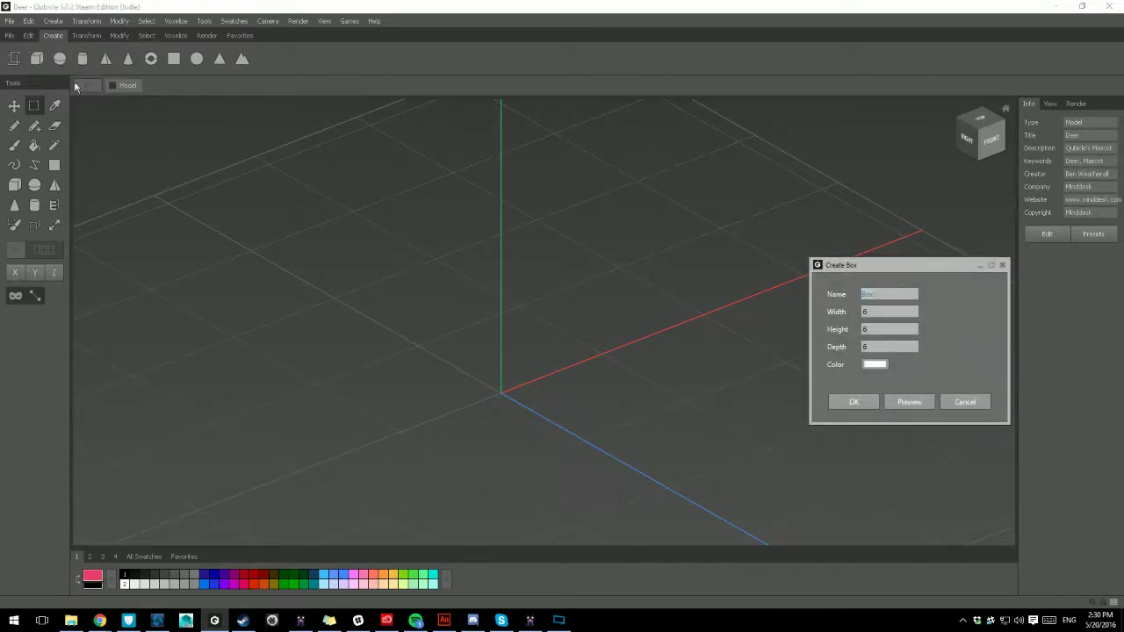
drag(914, 266, 524, 251)
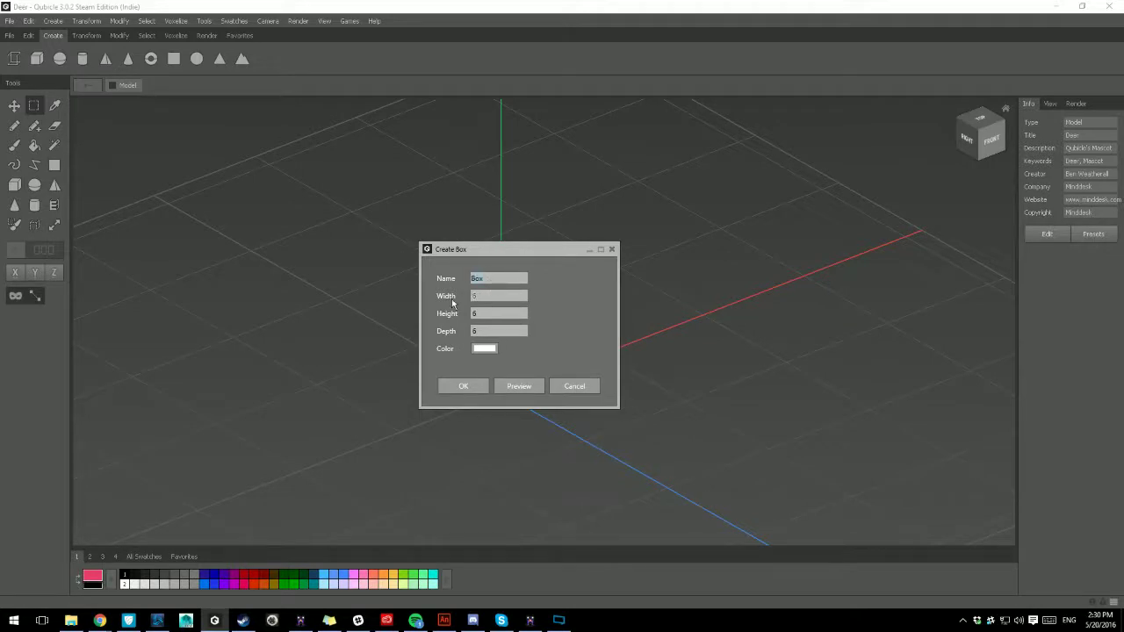
click(496, 295)
drag(505, 252, 775, 233)
text(7)
text(8)
click(751, 331)
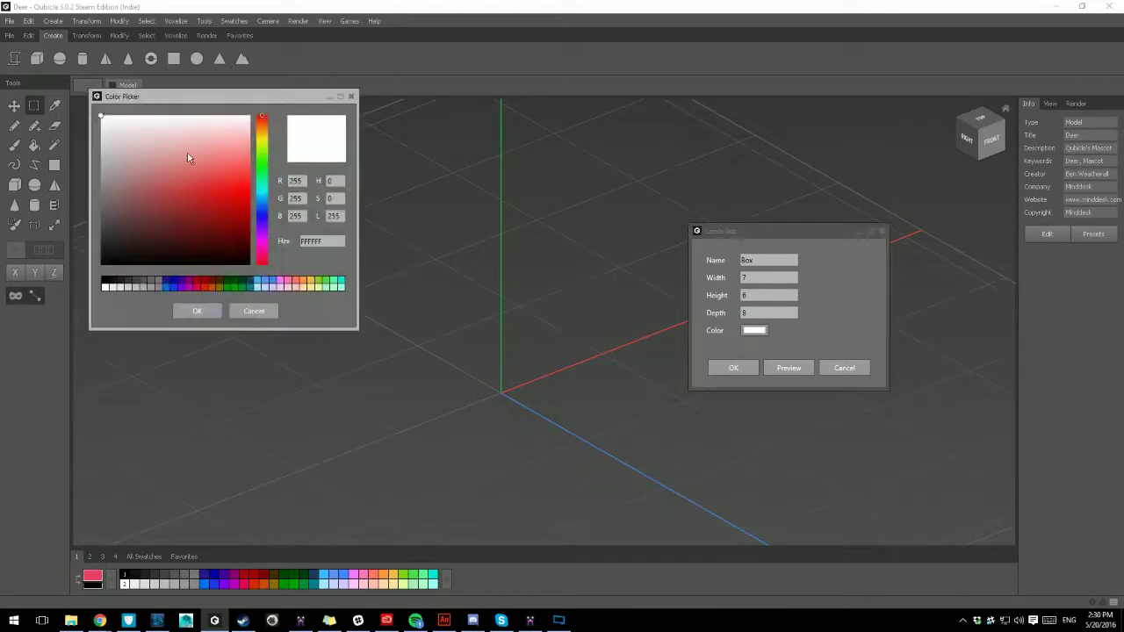
click(254, 311)
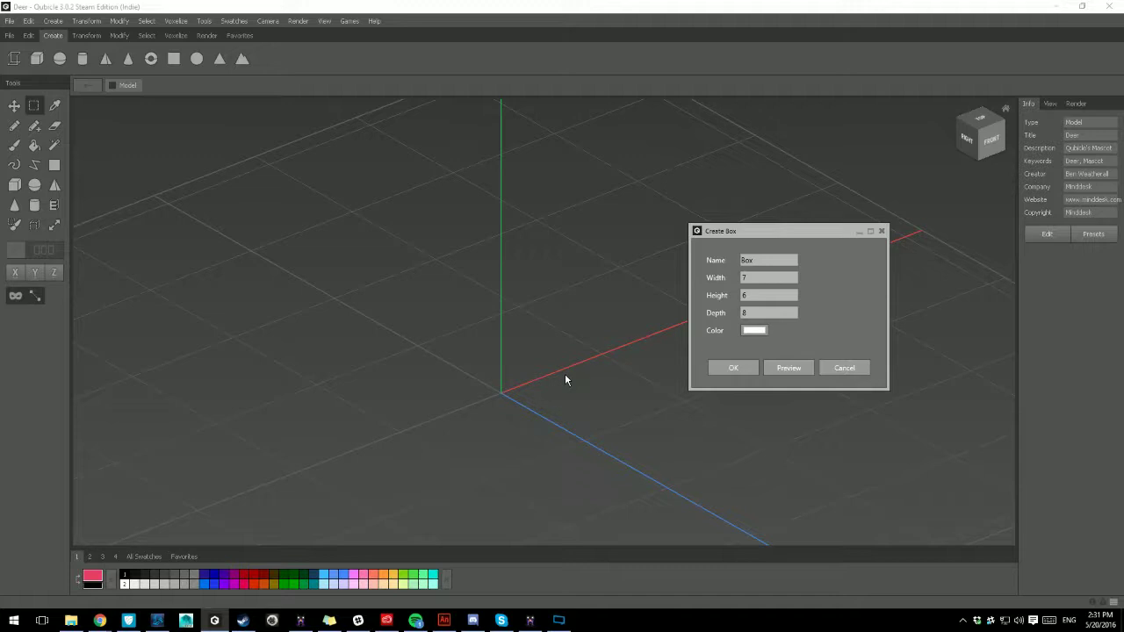
click(787, 370)
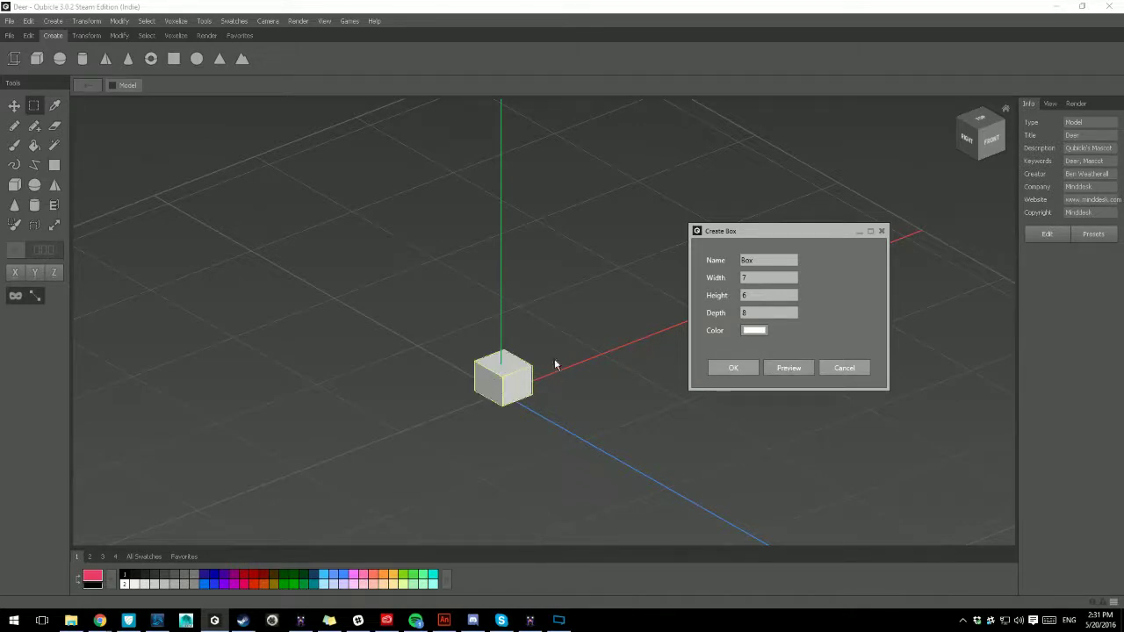
click(747, 370)
- Choose the Attach tool and practise opening the box for voxel editing and returning to the whole model
scroll(580, 417, up, 3)
right_drag(526, 441, 512, 449)
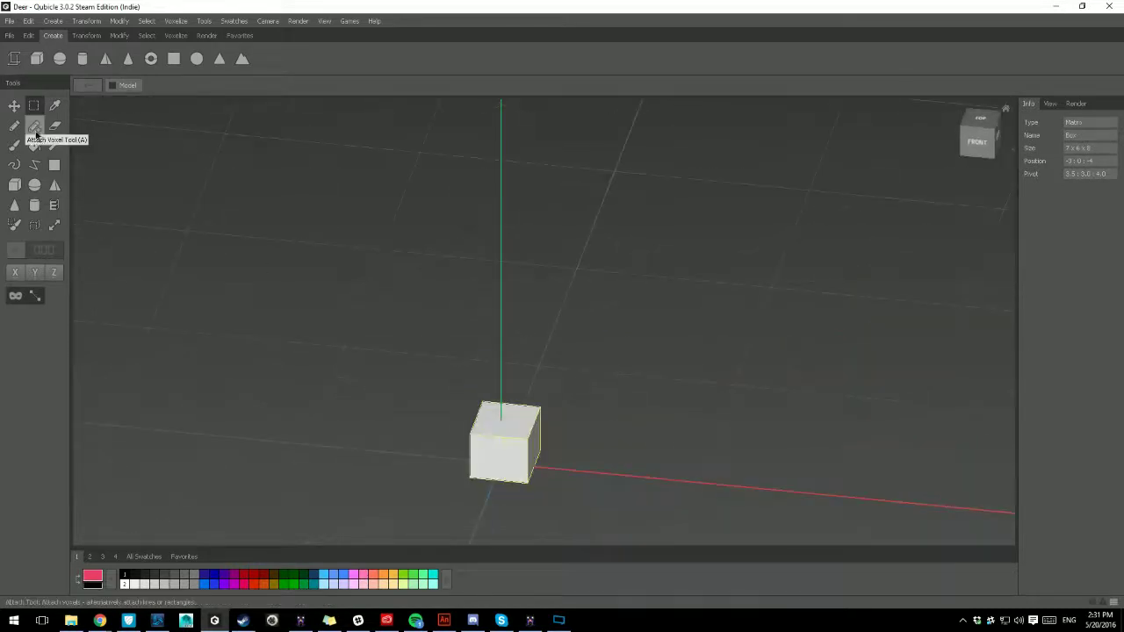
click(34, 126)
double_click(484, 464)
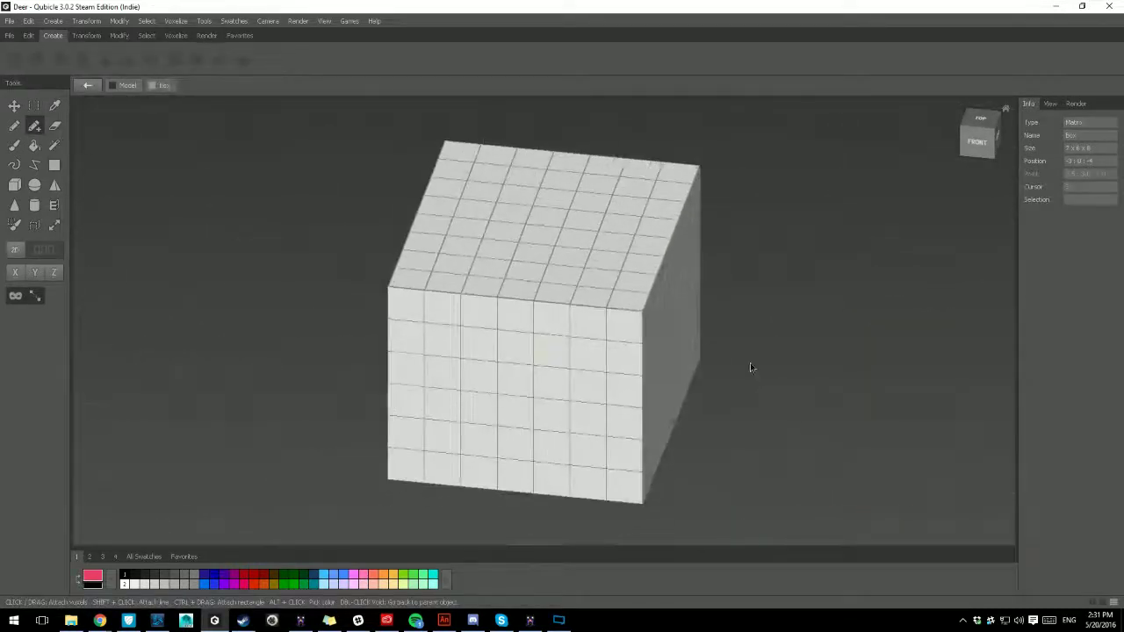
double_click(750, 365)
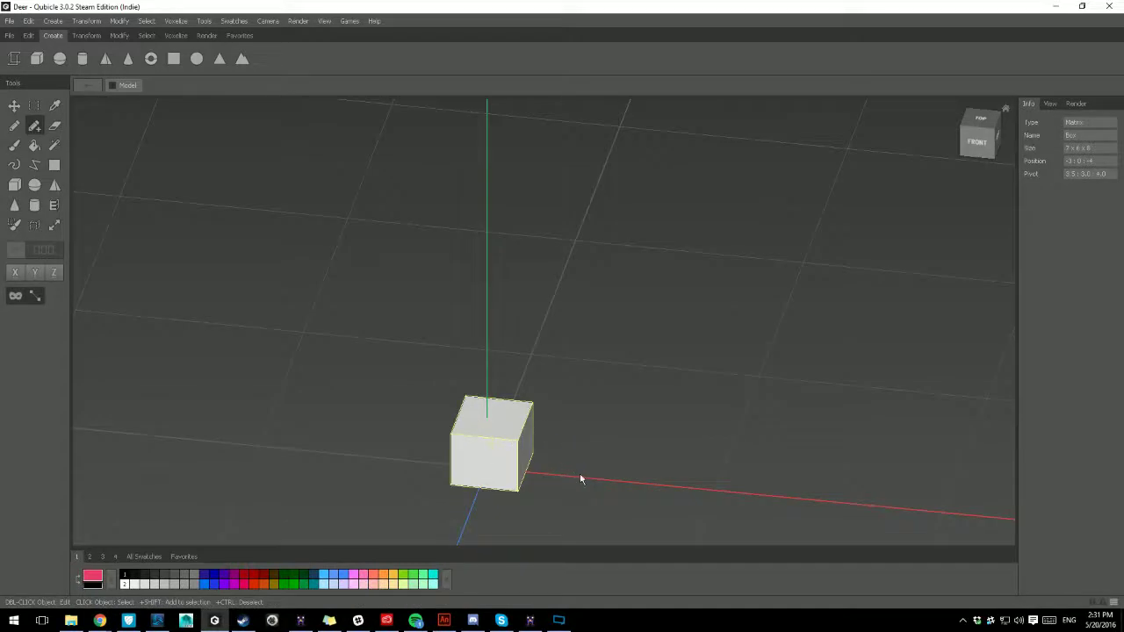
double_click(488, 457)
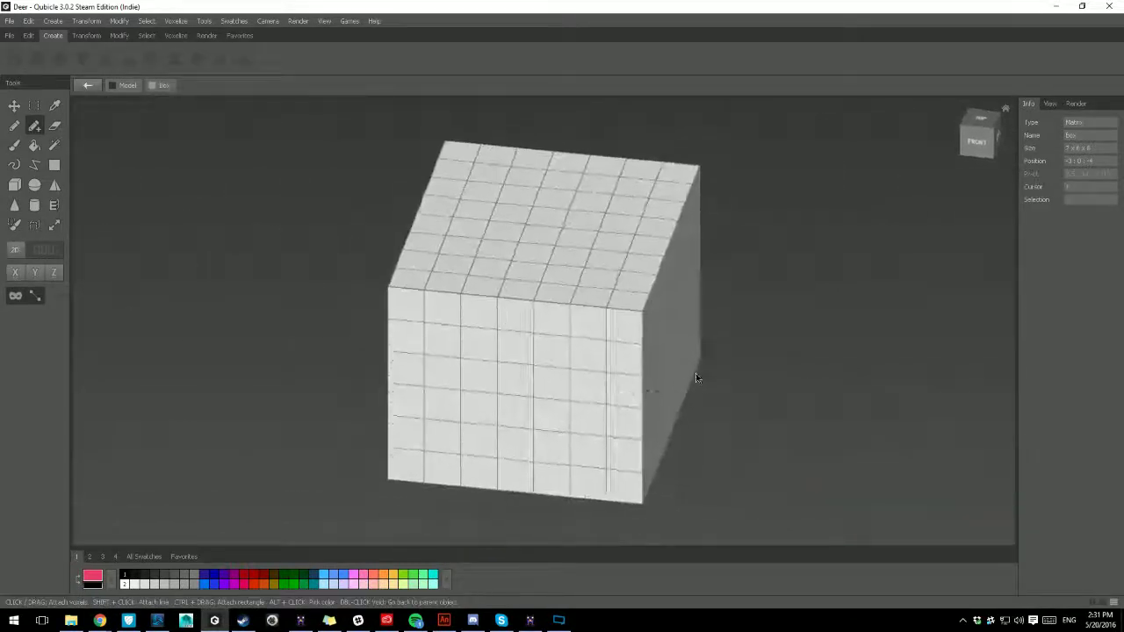
mouse_move(679, 362)
right_down()
mouse_move(545, 343)
mouse_move(675, 362)
right_up()
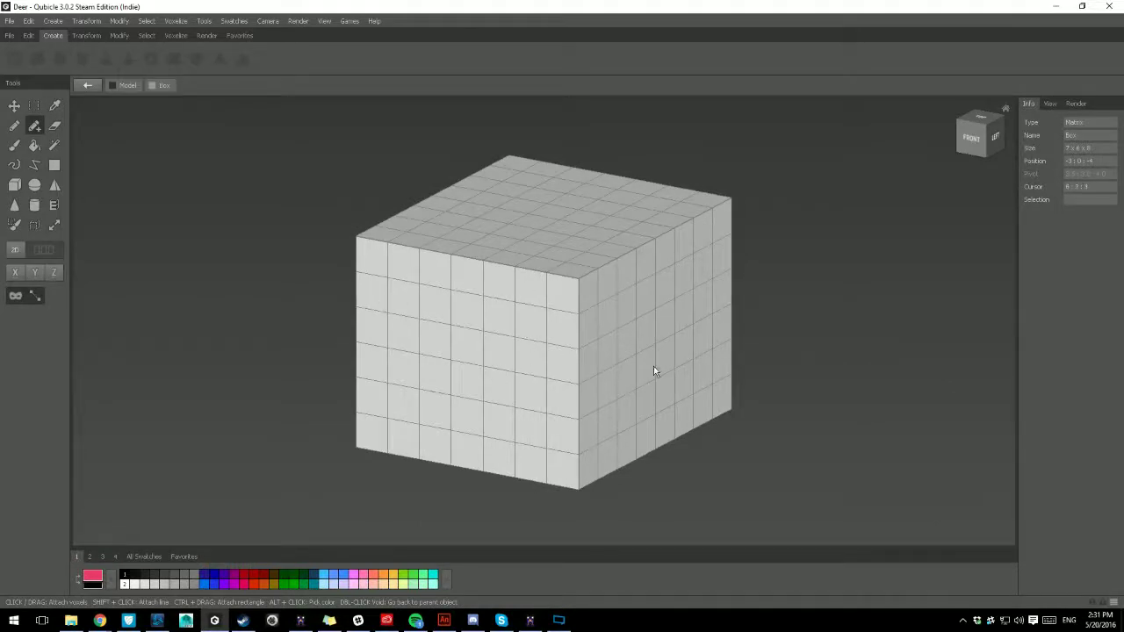
click(86, 38)
click(125, 38)
double_click(351, 317)
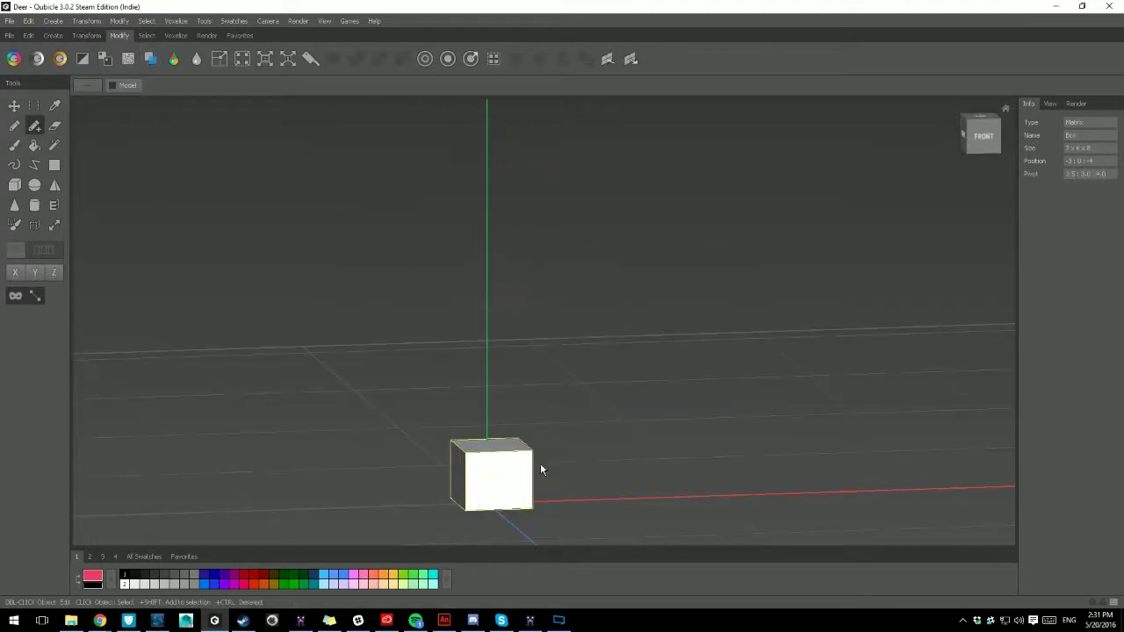
- Reopen the box for voxel editing and extend its workarea to 19 x 18 x 20
mouse_move(525, 483)
right_down()
mouse_move(488, 500)
mouse_move(510, 496)
right_up()
scroll(510, 492, up, 3)
middle_drag(510, 446, 499, 326)
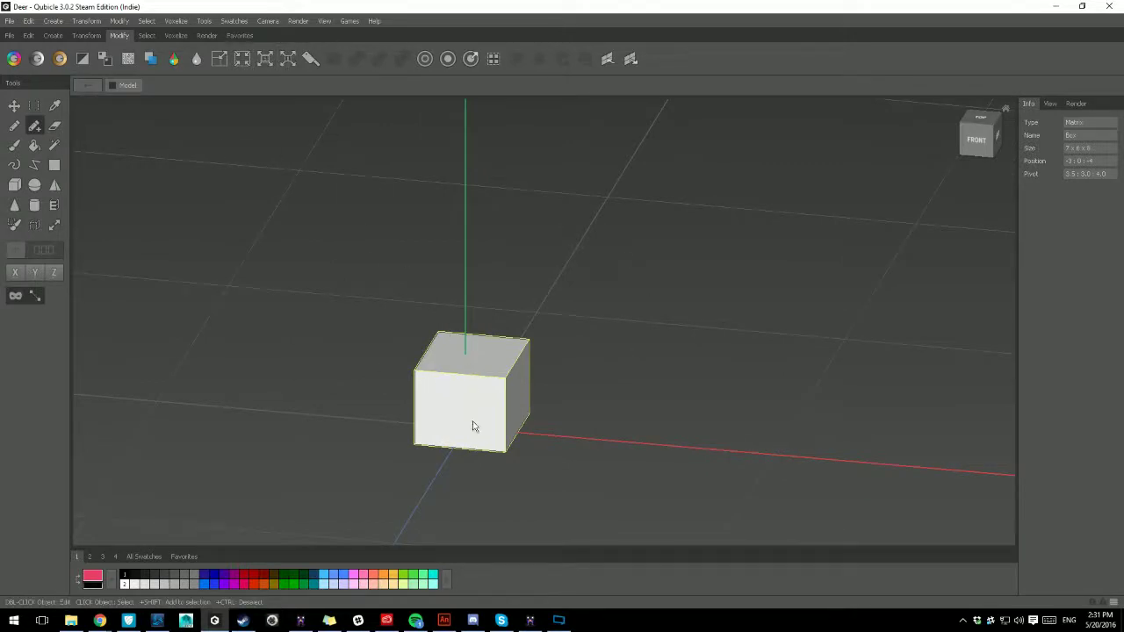
double_click(500, 410)
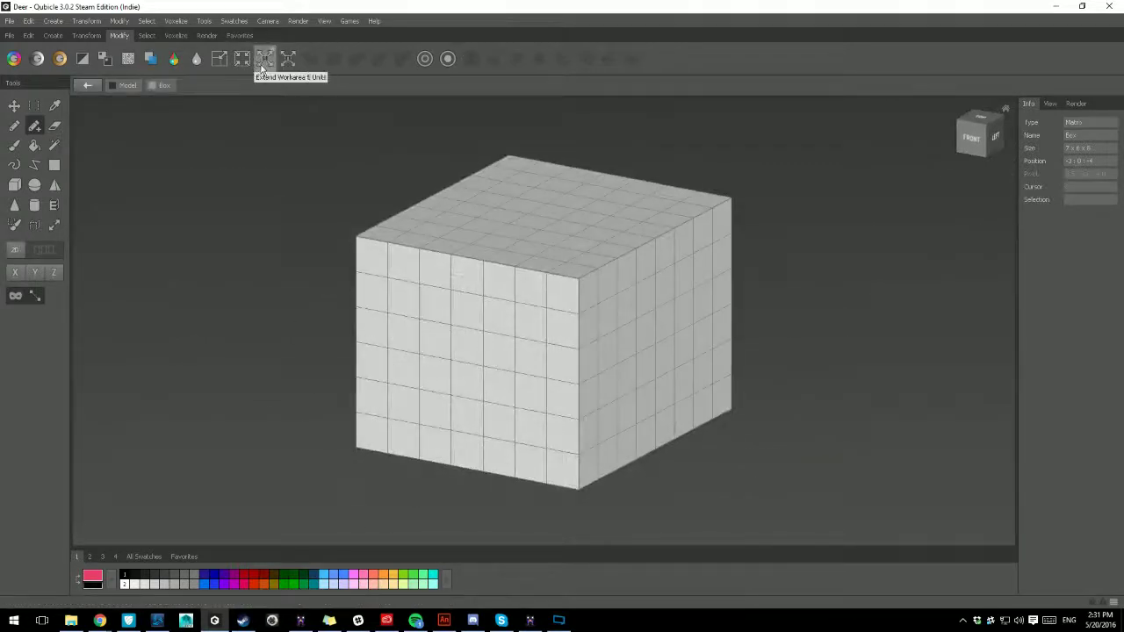
click(288, 67)
scroll(612, 281, down, 2)
middle_drag(606, 281, 467, 293)
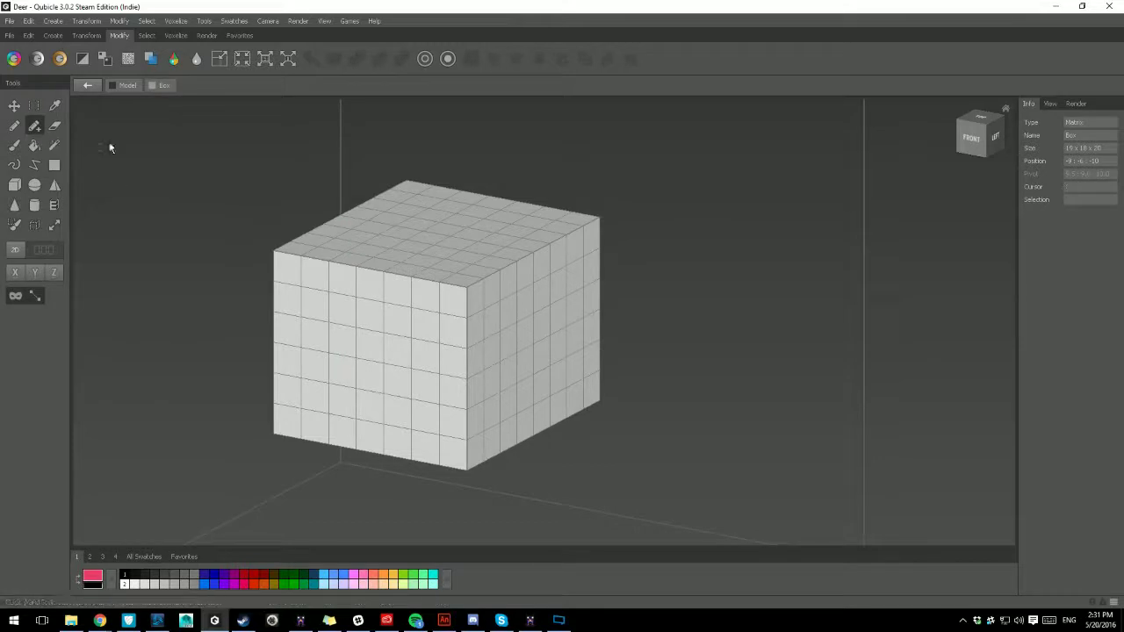
- Attach single pink voxels to the box's front, top and side faces, and return to the whole model
click(341, 369)
click(392, 351)
click(392, 286)
click(485, 215)
right_drag(566, 341, 589, 347)
click(543, 339)
right_drag(502, 391, 436, 385)
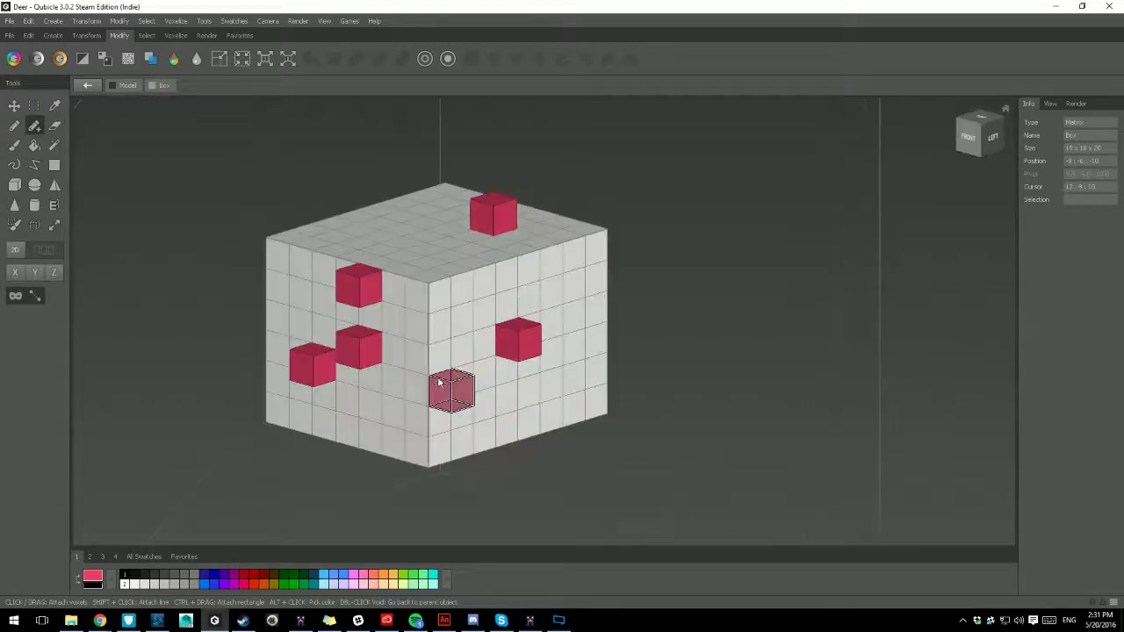
click(467, 361)
right_drag(516, 311, 562, 299)
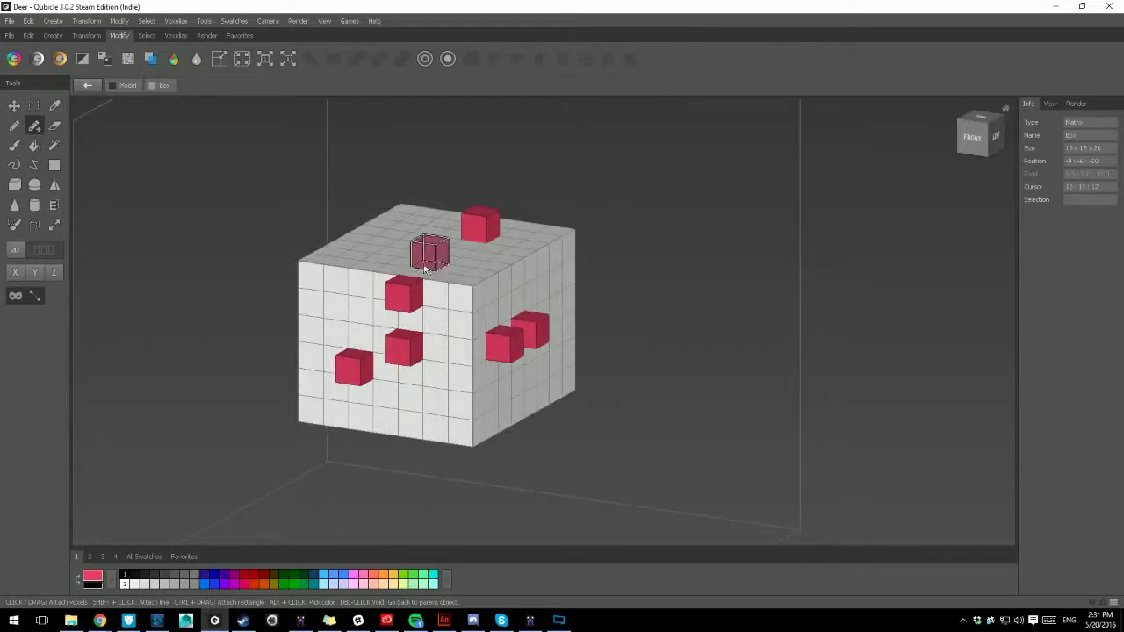
double_click(840, 317)
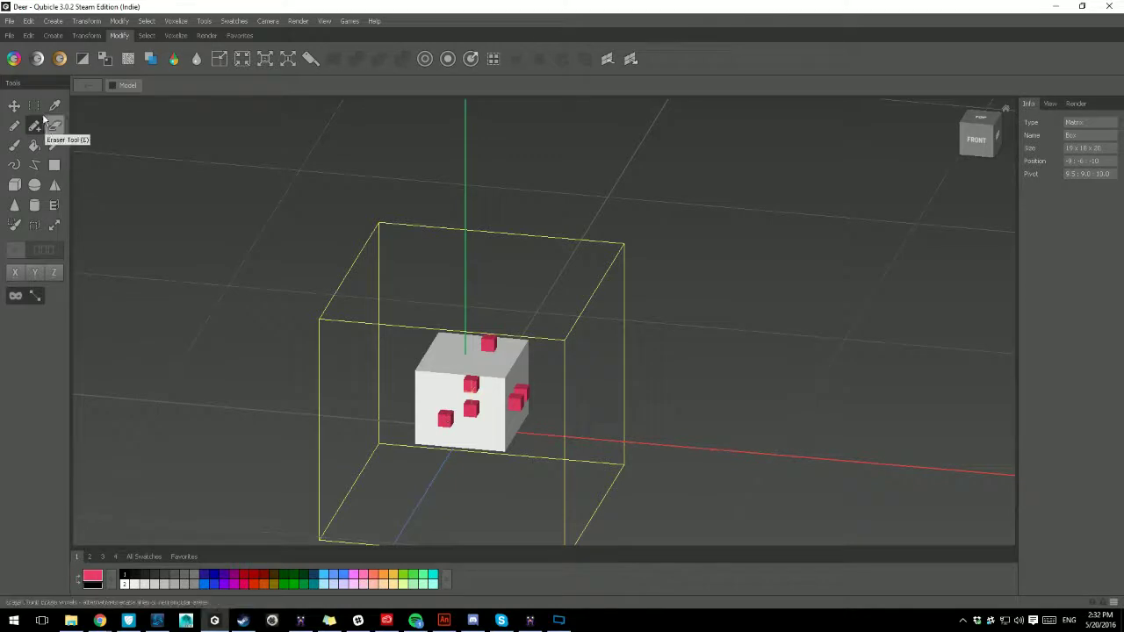
- Create a second 7 x 6 x 8 box and move it along the X axis to X position -24
click(52, 35)
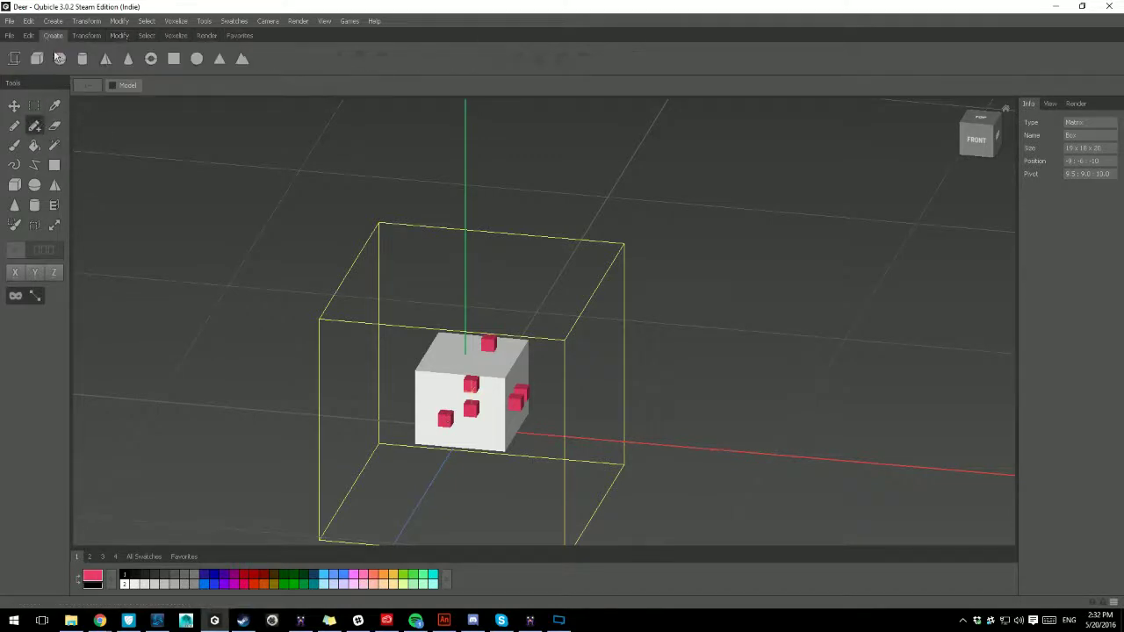
click(37, 59)
click(715, 370)
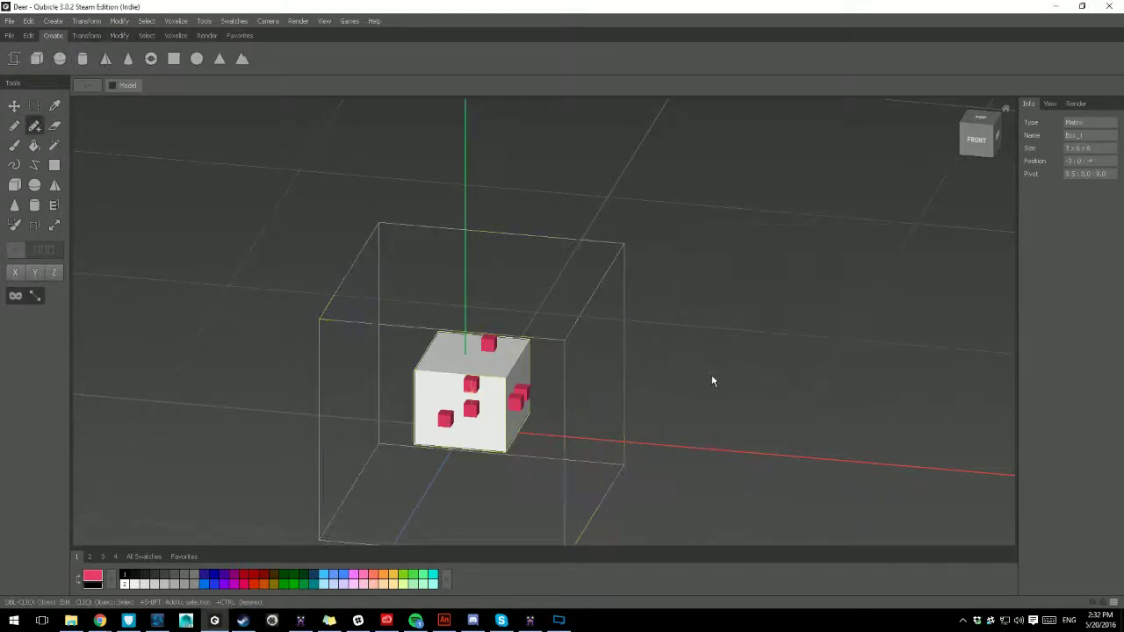
click(14, 105)
drag(534, 395, 262, 370)
middle_drag(524, 365, 542, 333)
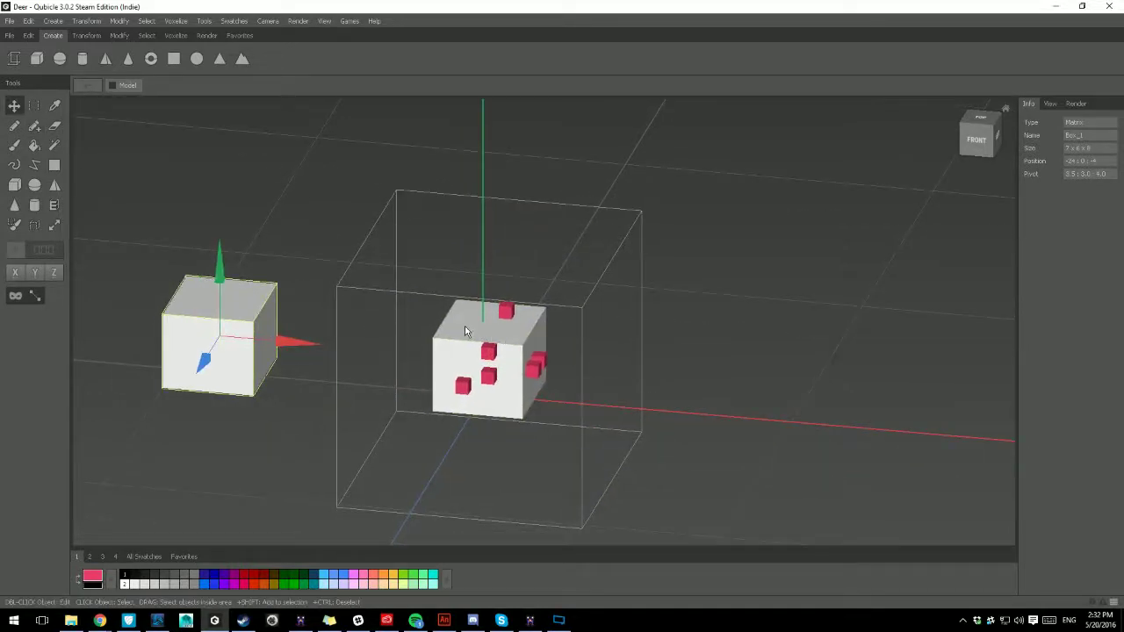
- Duplicate the pink-dotted box along the X axis twice, placing one copy on each side of it
click(494, 393)
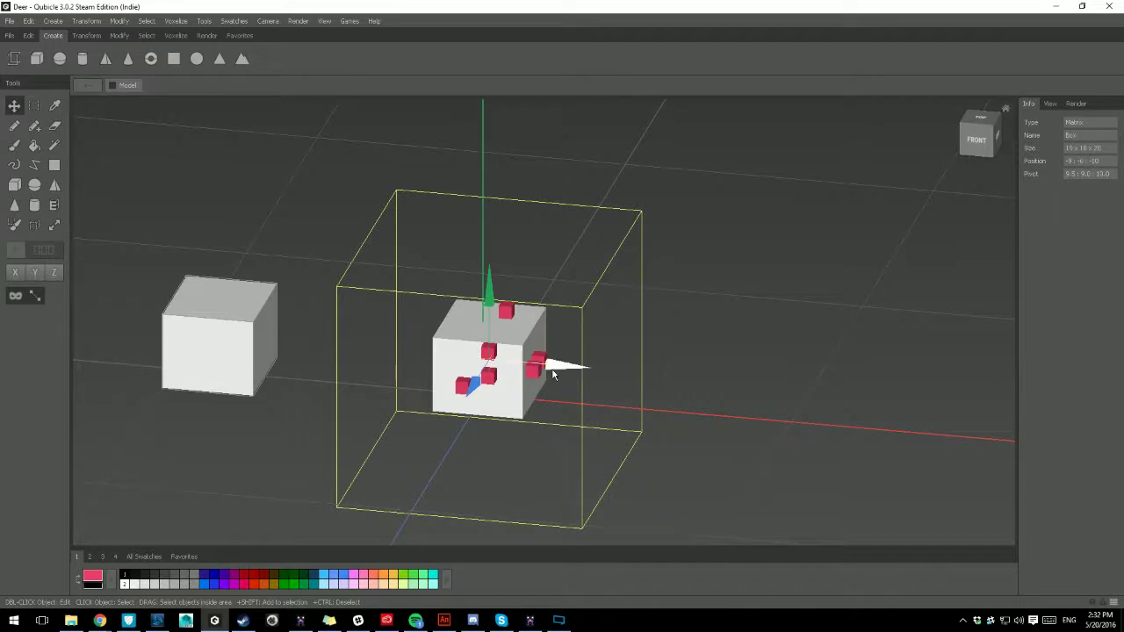
shift+drag(552, 367, 394, 346)
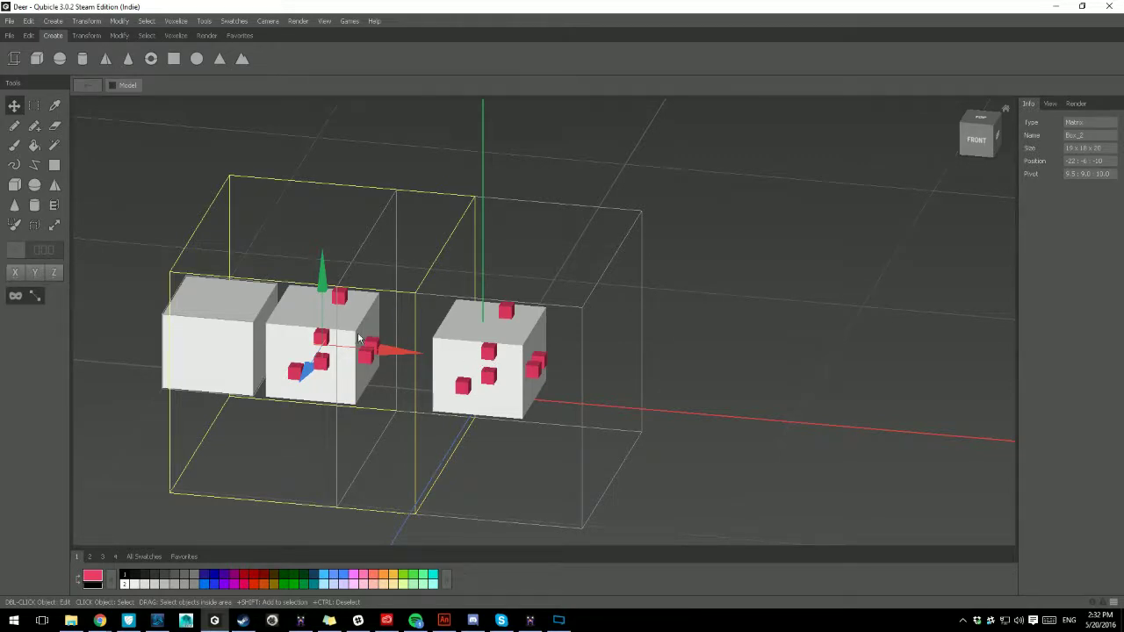
middle_drag(493, 341, 479, 355)
click(484, 354)
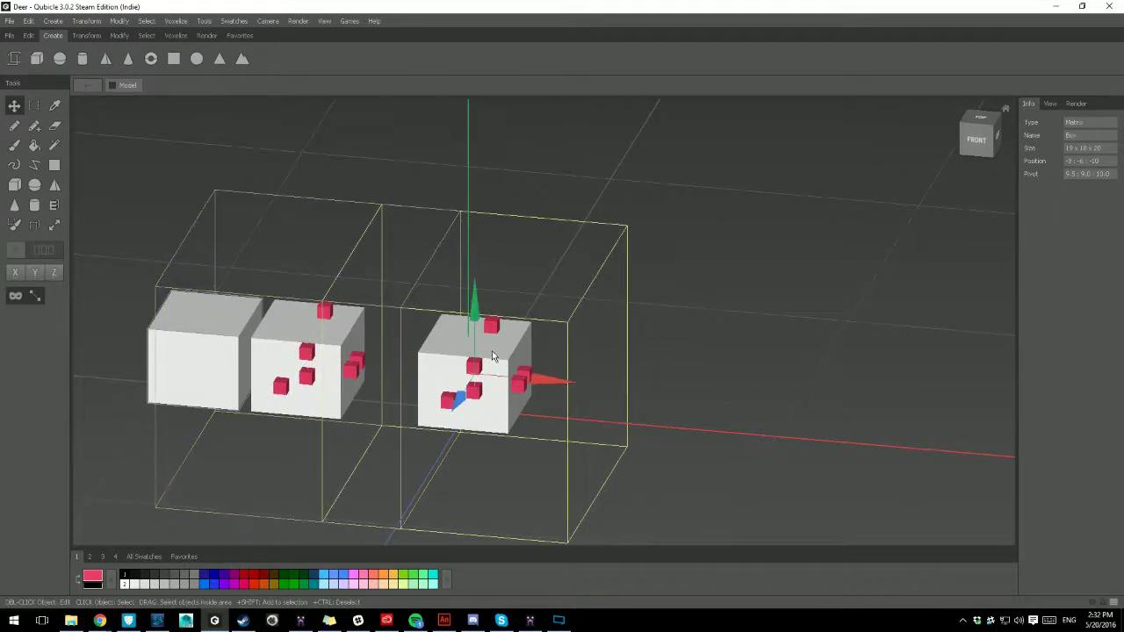
drag(543, 384, 902, 441)
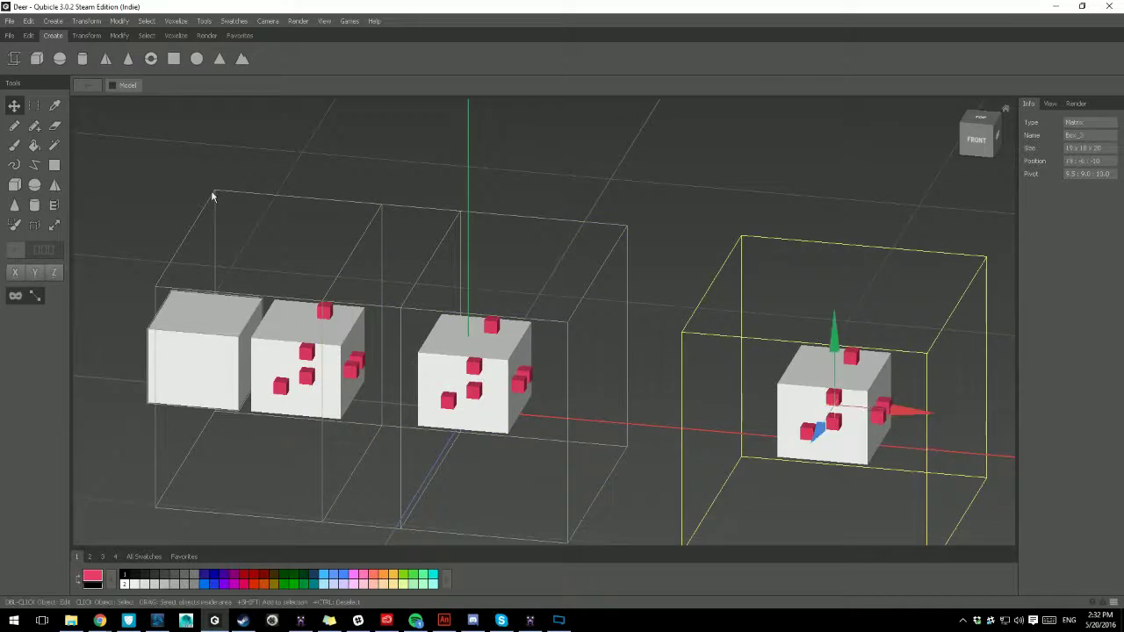
- Delete both copies of the pink-dotted box
key(Delete)
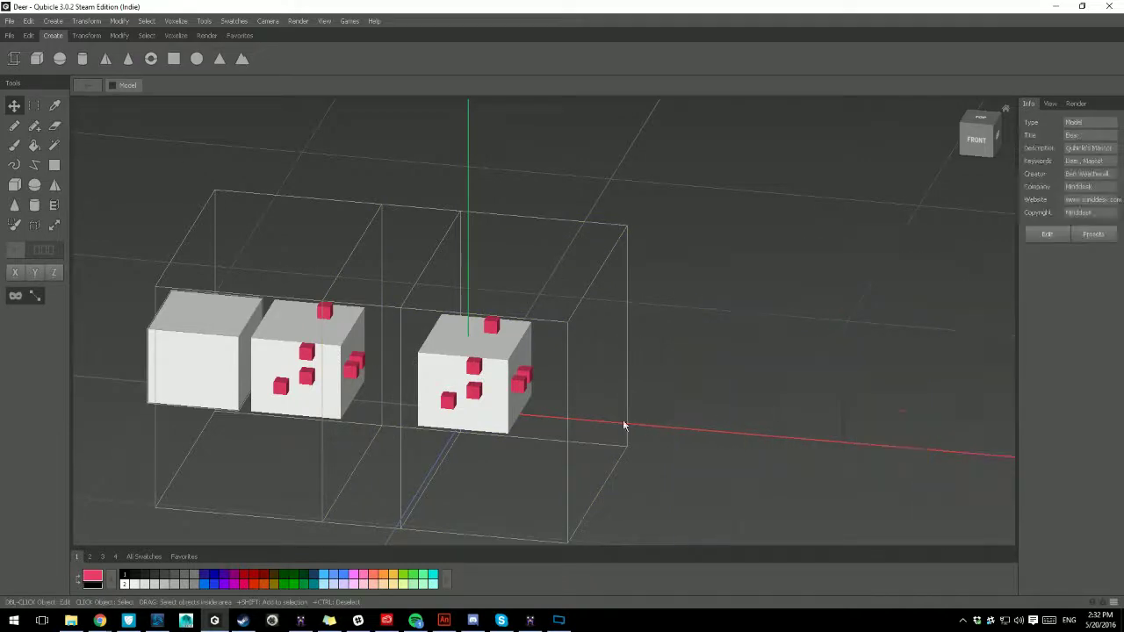
click(284, 398)
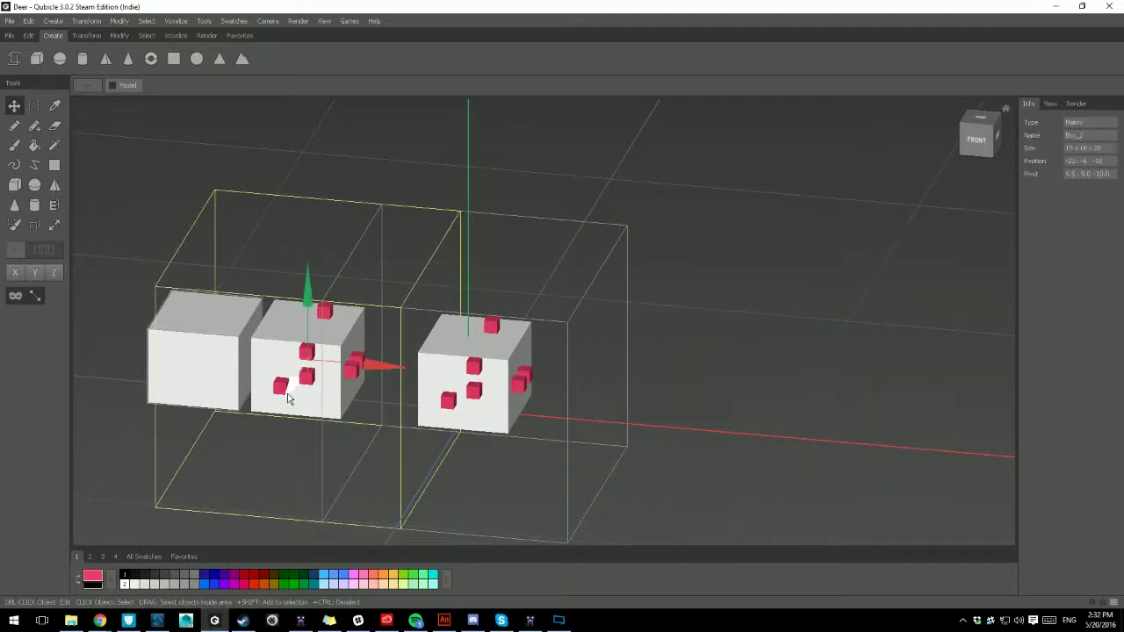
key(Delete)
- Duplicate the dotted box in the positive X direction, attach two extra pink voxels to the copy, and return to the model
scroll(491, 401, down, 2)
middle_drag(584, 435, 514, 389)
click(416, 325)
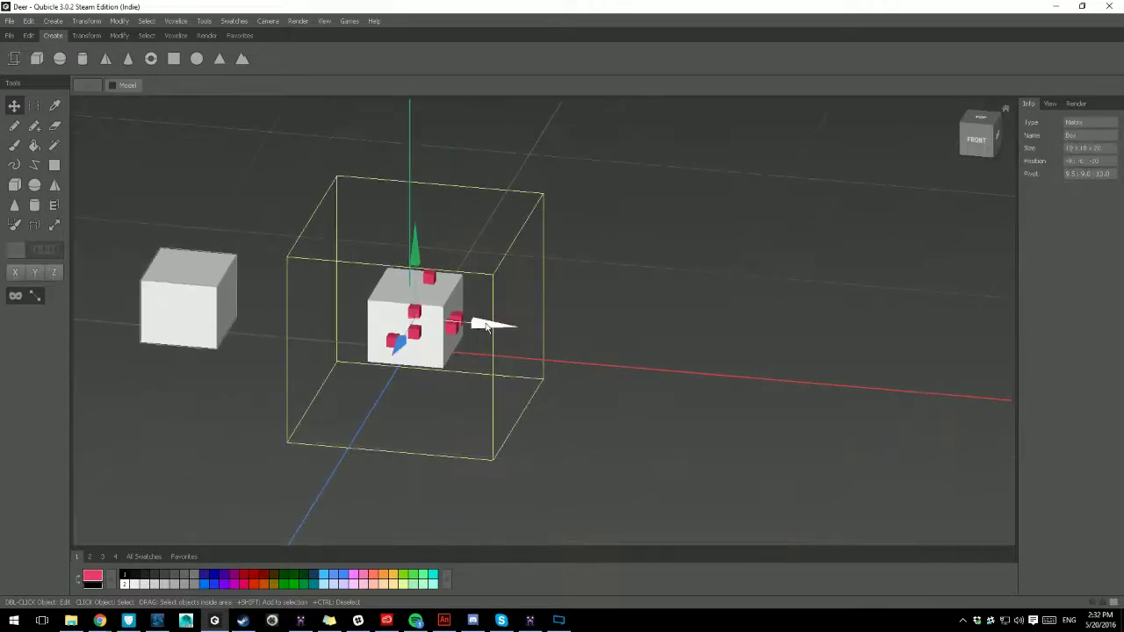
shift+drag(492, 325, 675, 349)
double_click(609, 344)
click(34, 127)
click(512, 288)
click(490, 325)
double_click(783, 324)
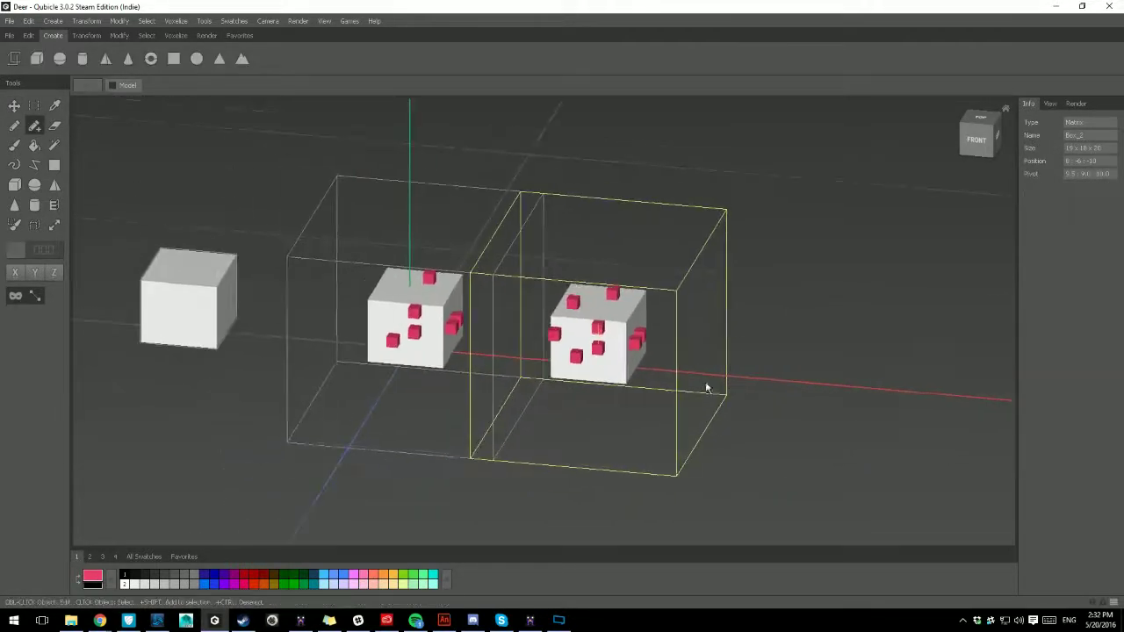
- Duplicate the edited copy farther along X, attach two more pink voxels to the new one, and return to the model
shift+drag(676, 345, 848, 376)
double_click(848, 375)
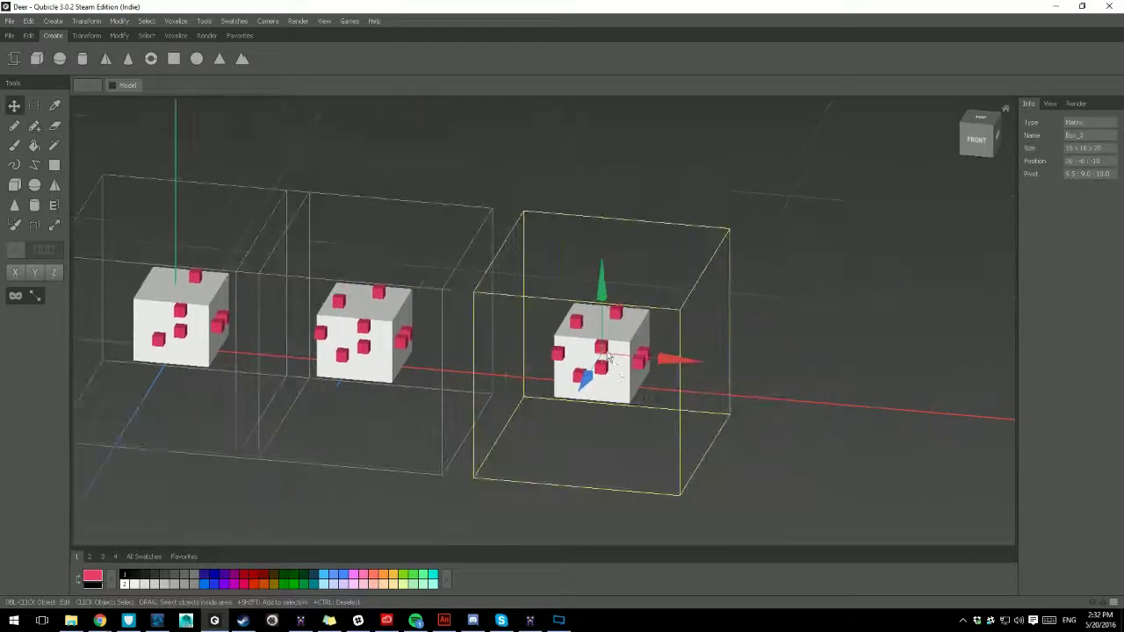
click(34, 126)
click(503, 363)
click(571, 382)
click(34, 105)
click(246, 217)
double_click(245, 214)
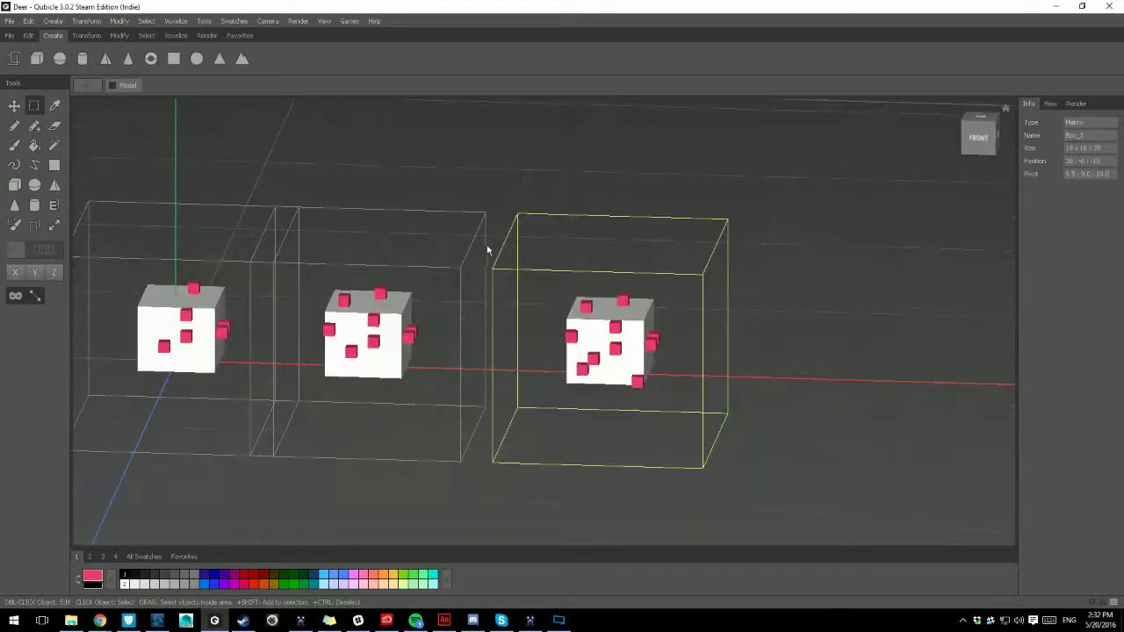
- Delete all the boxes one after another, both dotted copies, the original dotted box and the plain box
key(Delete)
click(390, 320)
key(Delete)
scroll(301, 292, down, 3)
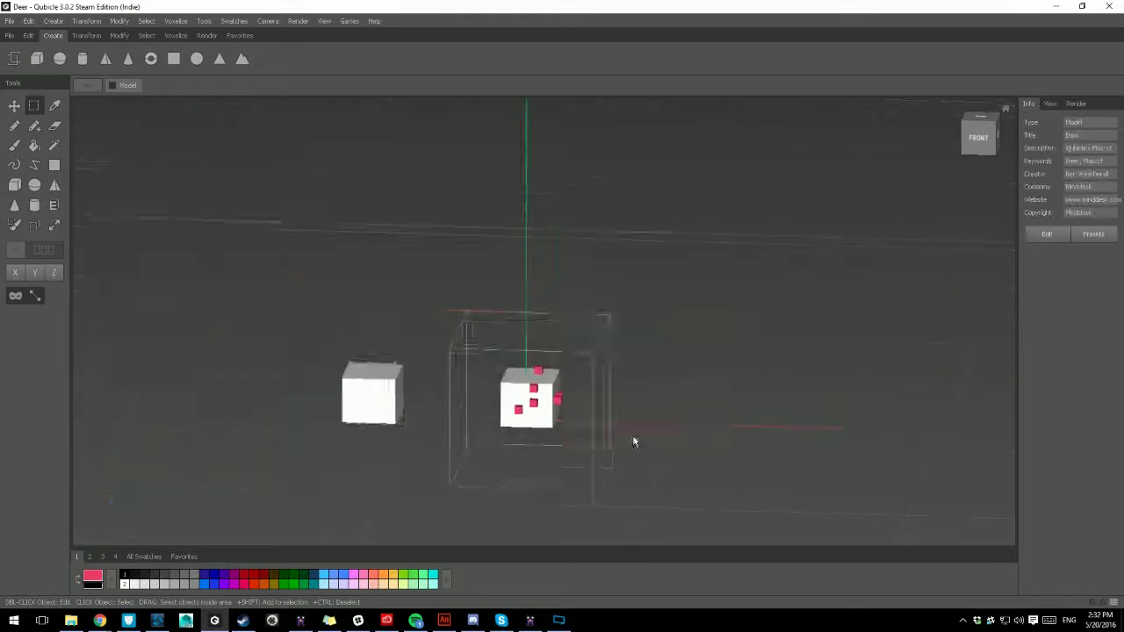
click(471, 384)
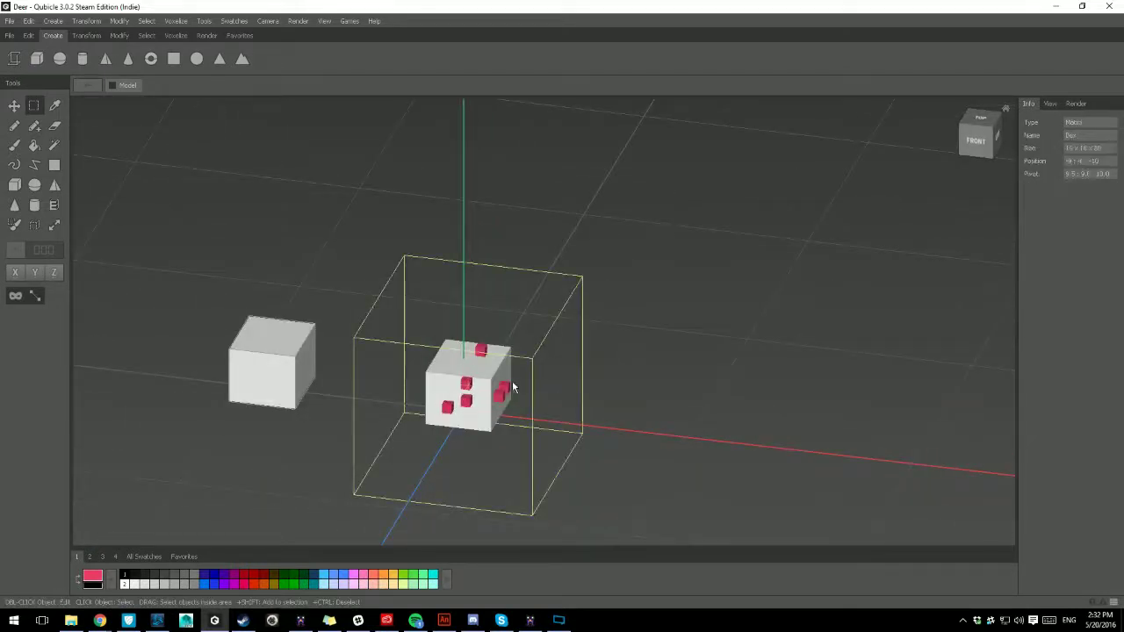
key(Delete)
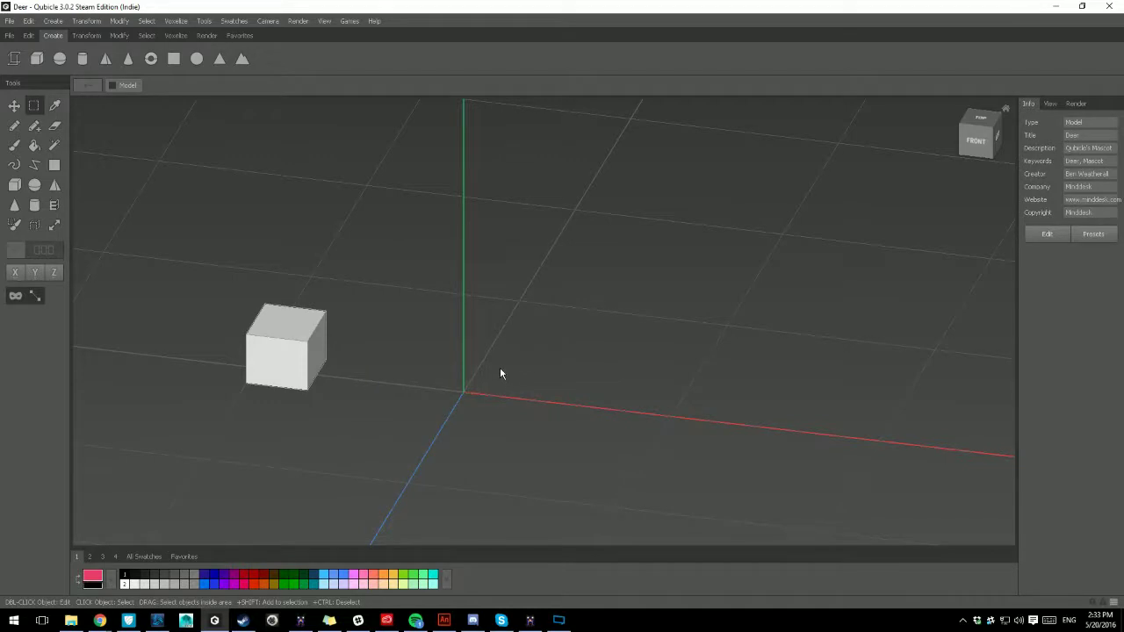
scroll(422, 362, down, 2)
click(339, 328)
key(Delete)
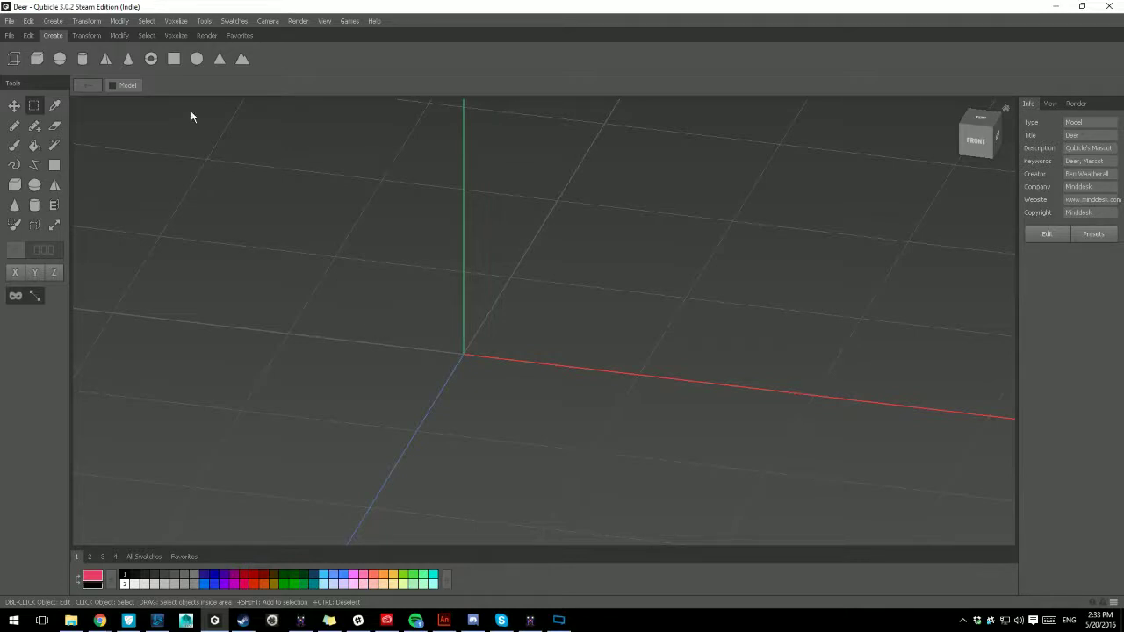
click(241, 36)
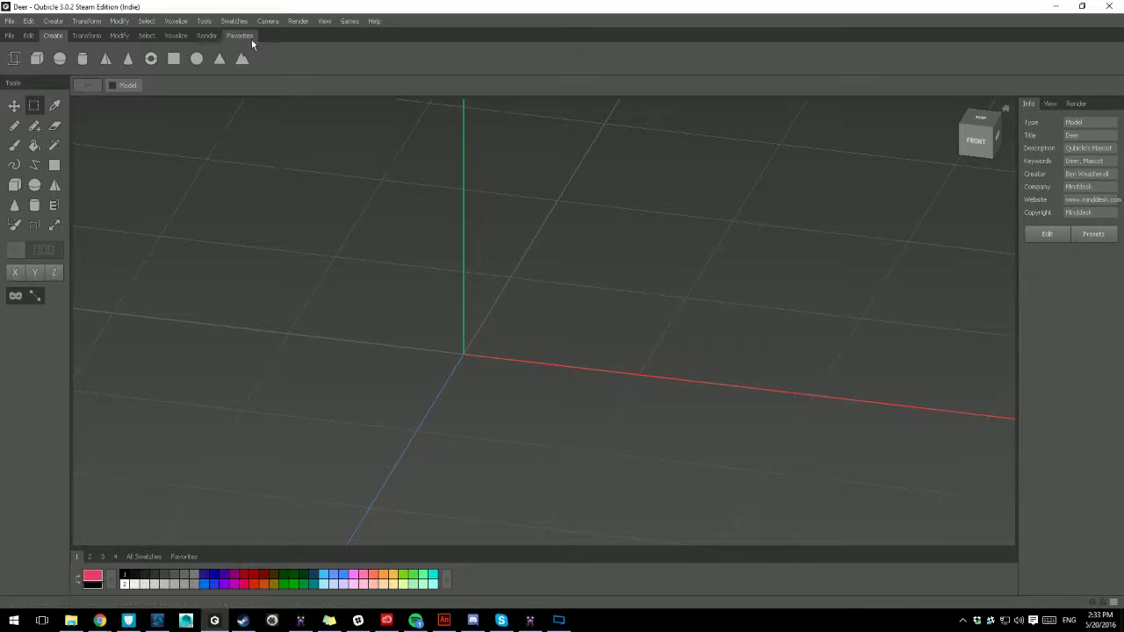
click(8, 35)
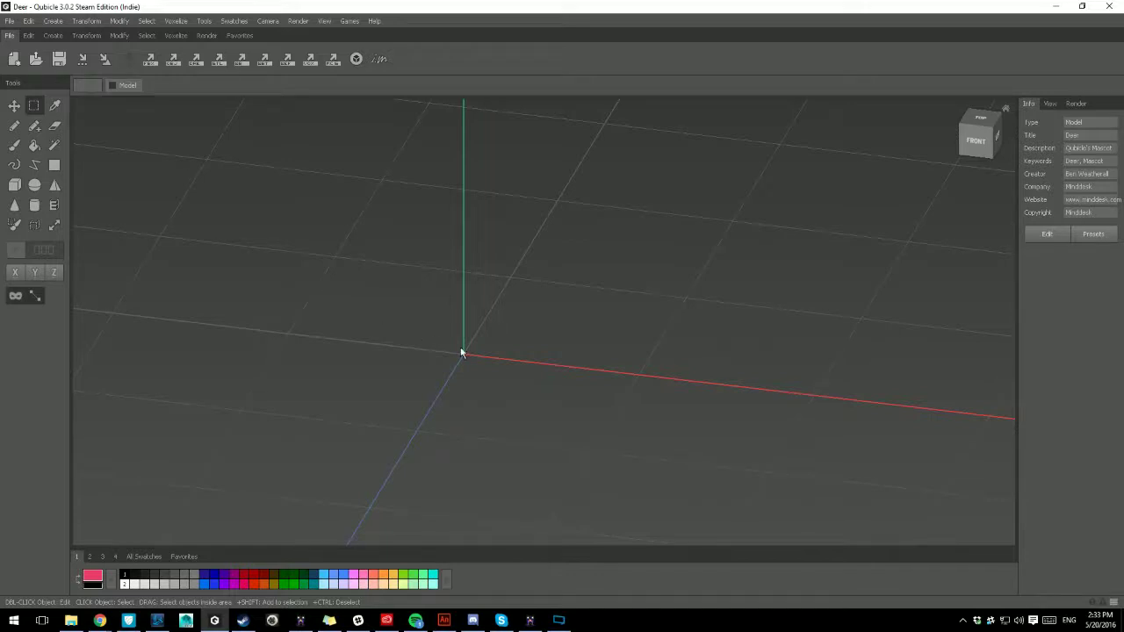
right_drag(469, 353, 569, 362)
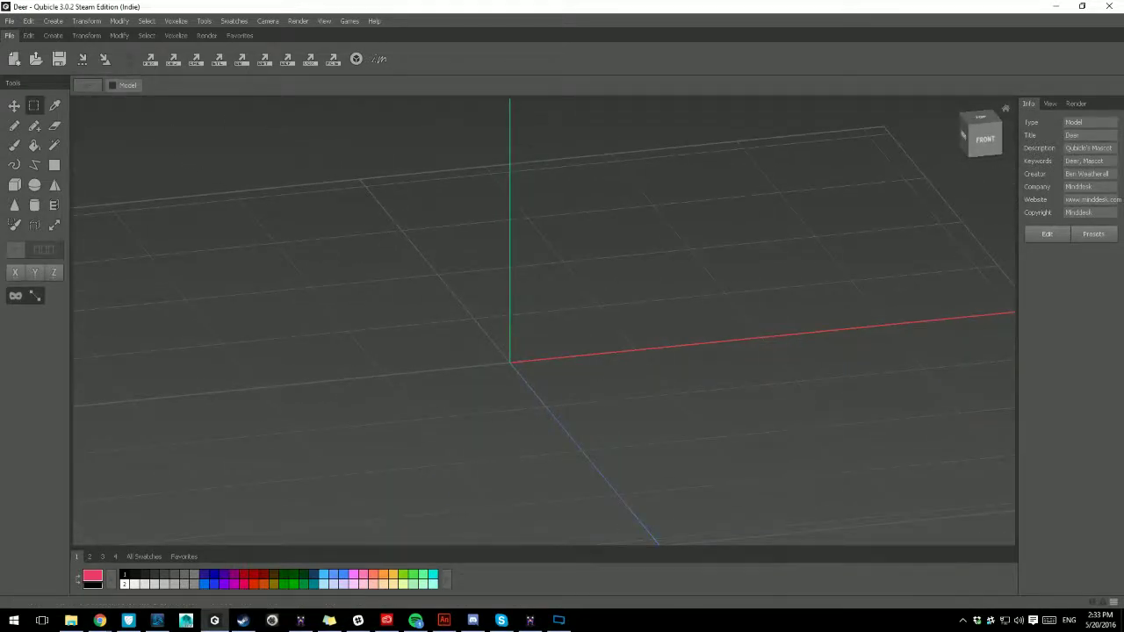